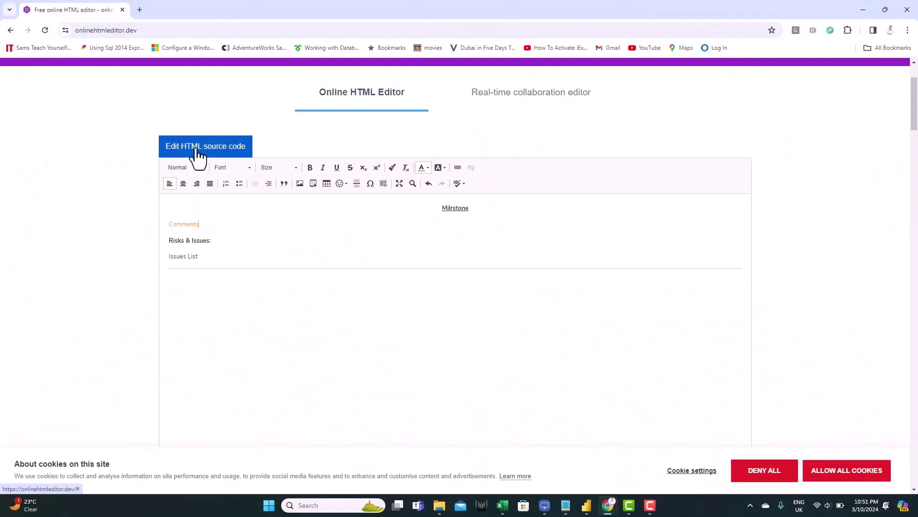
Step: Display the HTML source code of the finished milestone template in the Online HTML Editor
click(196, 150)
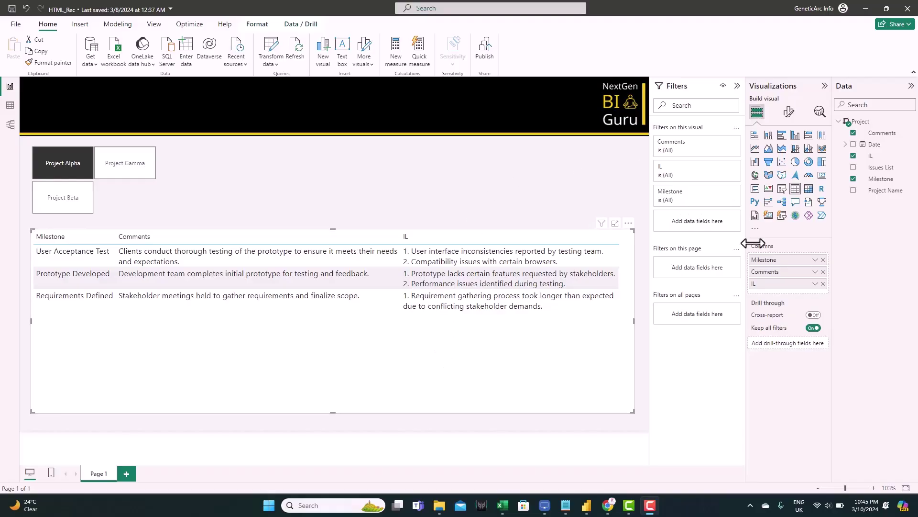
Step: Search the visuals catalogue for 'html' and add the HTML Content visual
click(756, 229)
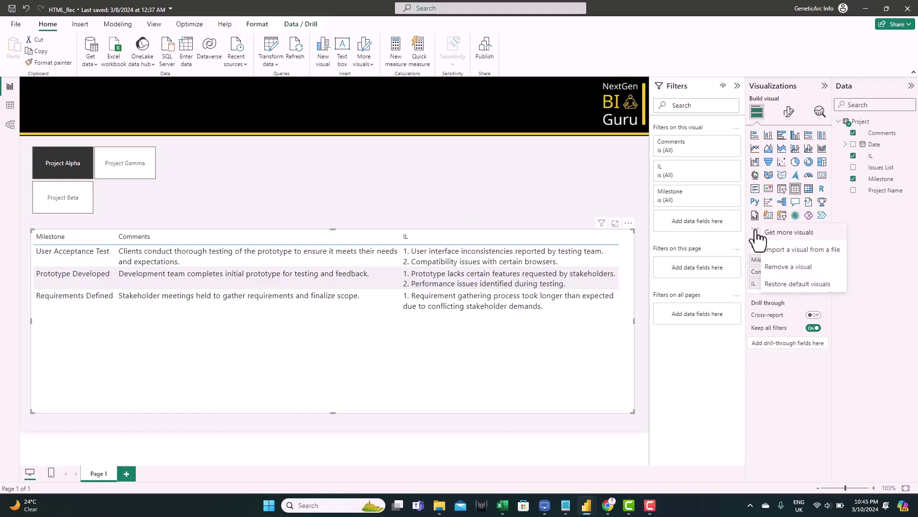
click(787, 246)
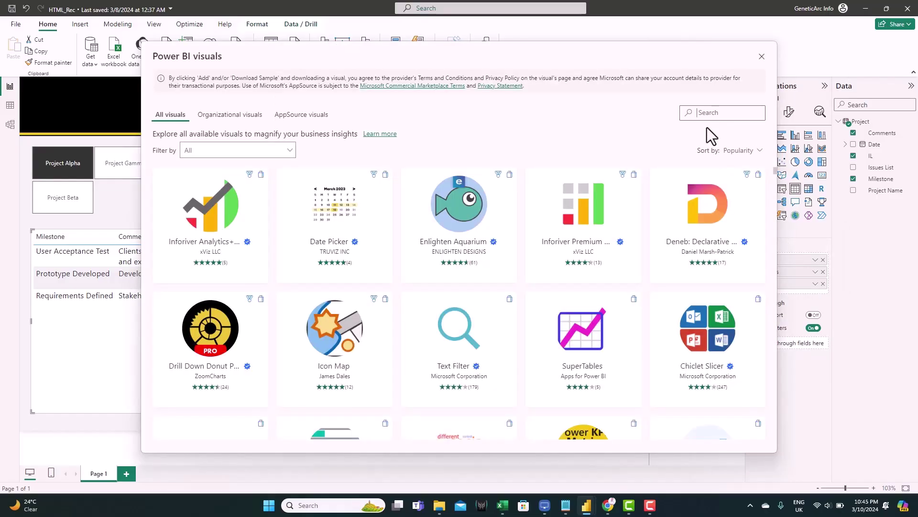
text(html)
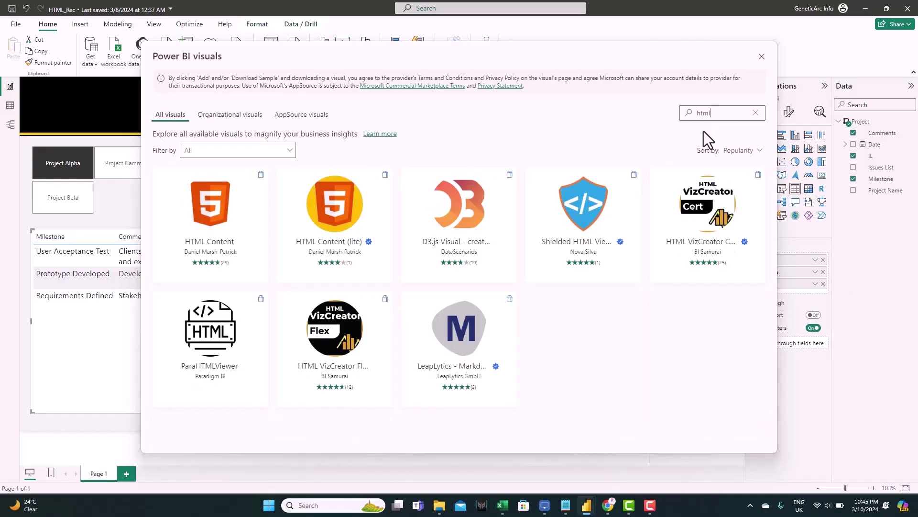
click(211, 237)
click(211, 245)
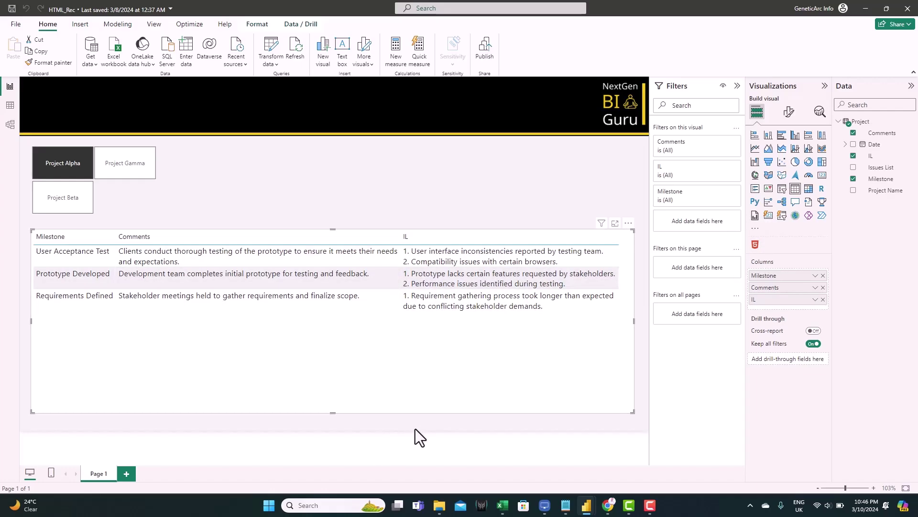
Step: Delete the milestone table and place a large HTML Content visual beside the project buttons
click(628, 223)
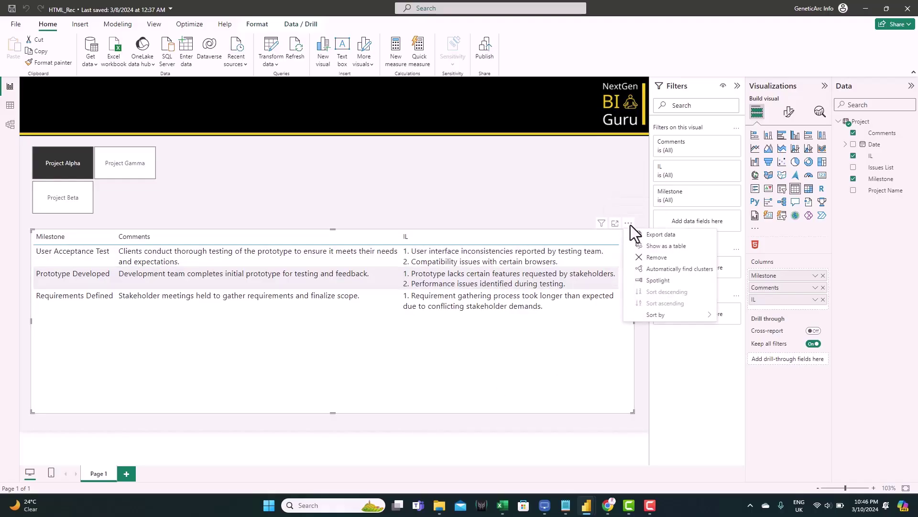
click(656, 258)
click(756, 244)
drag(166, 329, 398, 422)
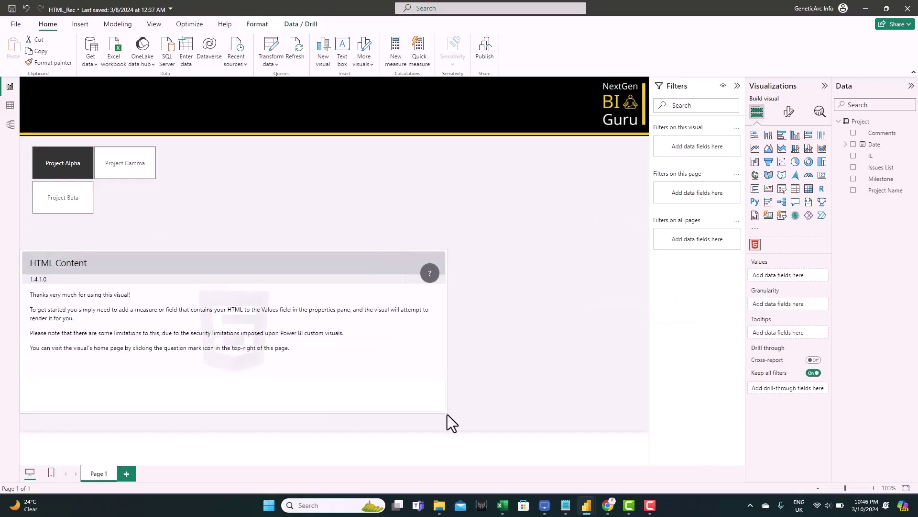
drag(204, 253, 275, 103)
drag(287, 148, 498, 172)
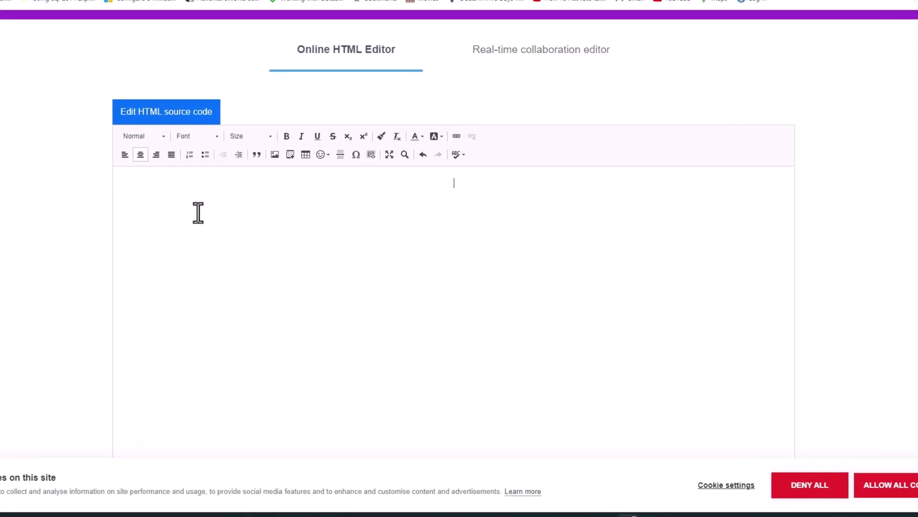
Step: Enter a centred 'Milrstone' heading followed by left-aligned Comments, Risks & Issues and Issues List lines
click(226, 239)
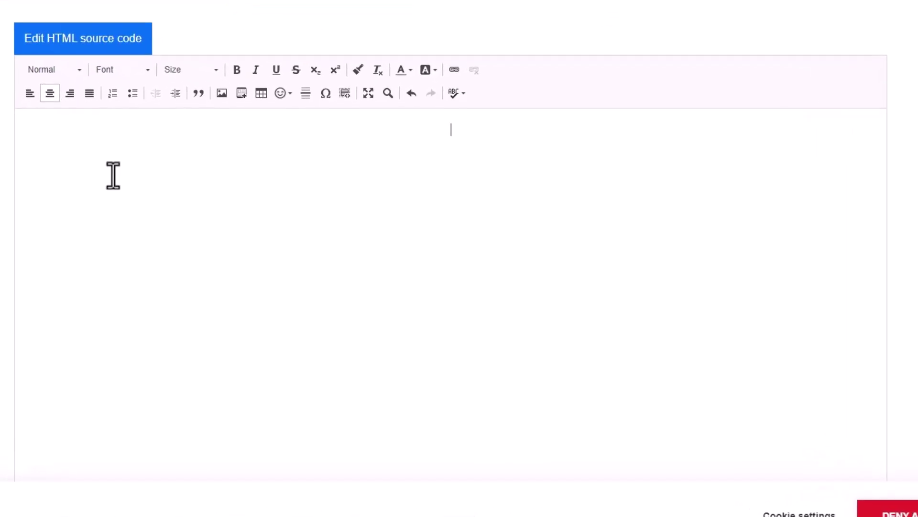
text(Milrstone)
click(28, 98)
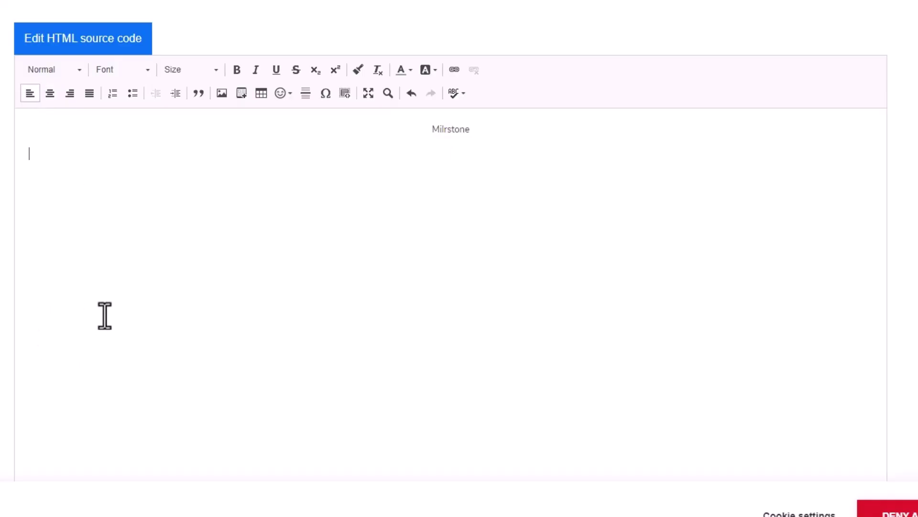
text(Comments)
key(Return)
text(Issues List)
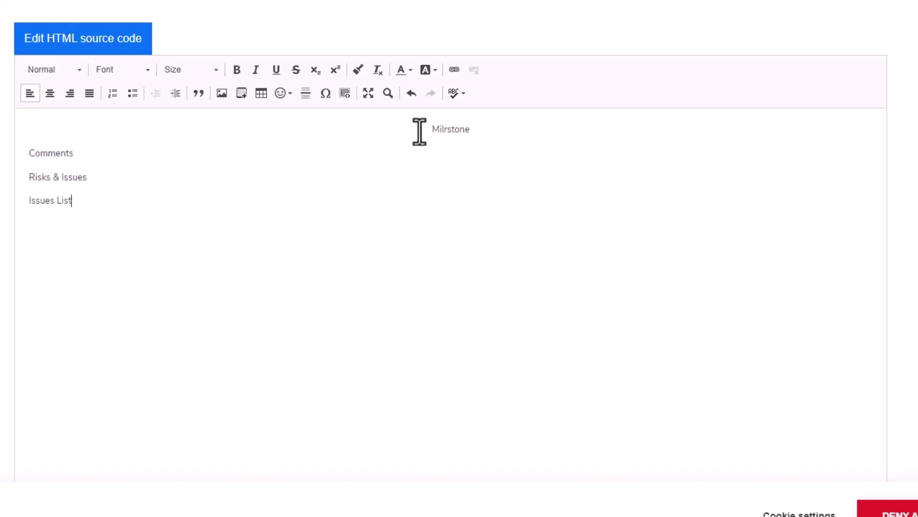
Step: Bold the Milrstone heading and colour the word Comments orange
drag(429, 130, 473, 131)
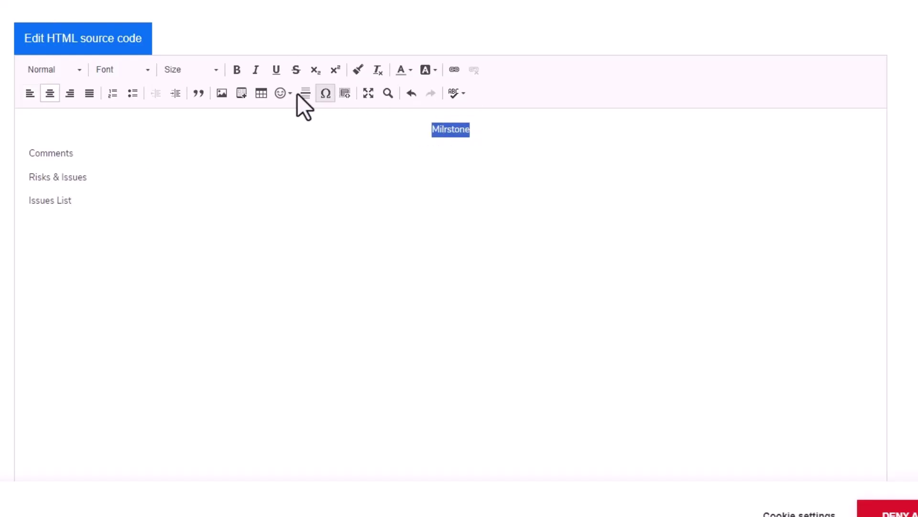
click(243, 74)
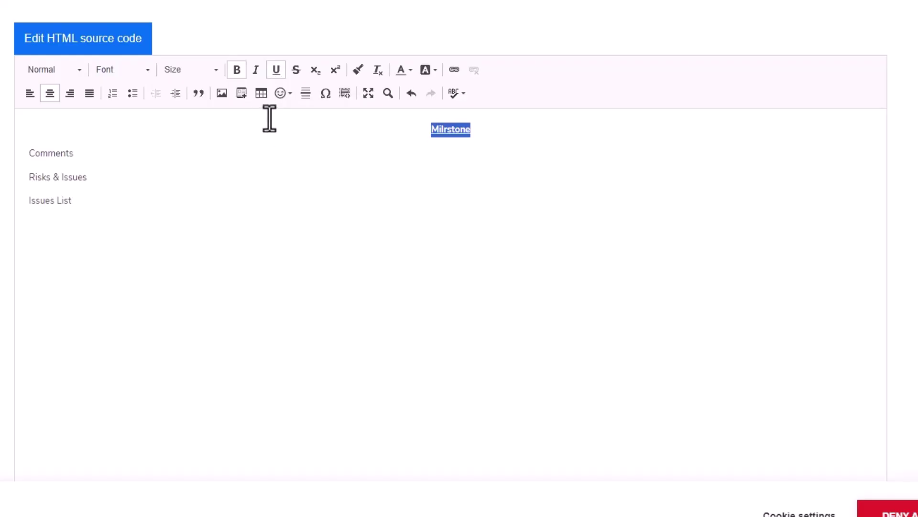
click(281, 154)
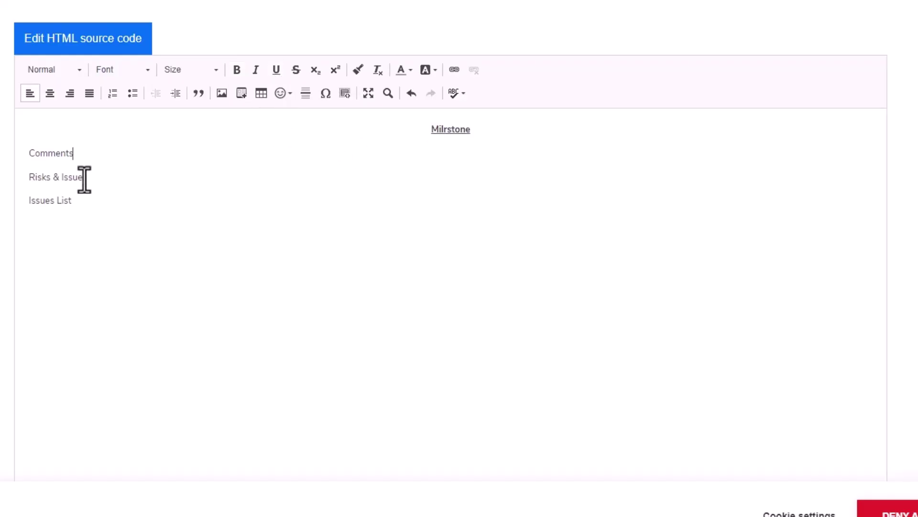
drag(74, 153, 12, 154)
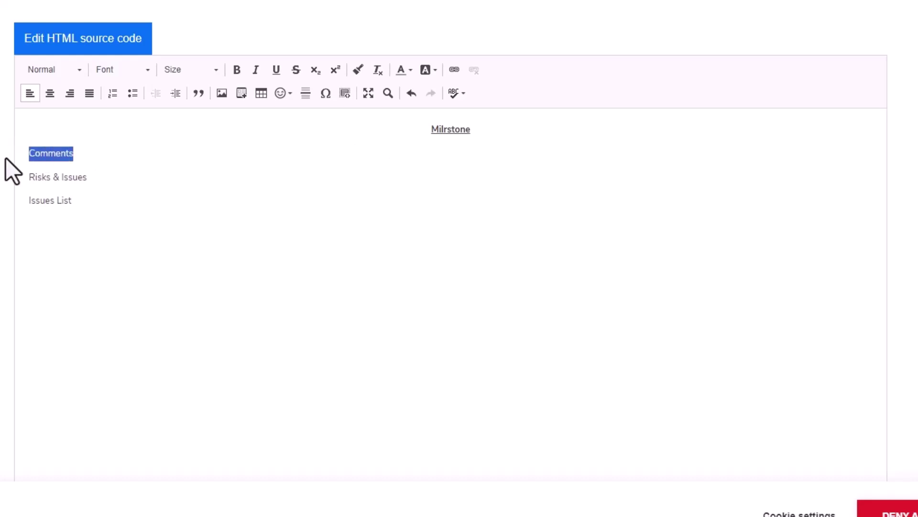
click(410, 73)
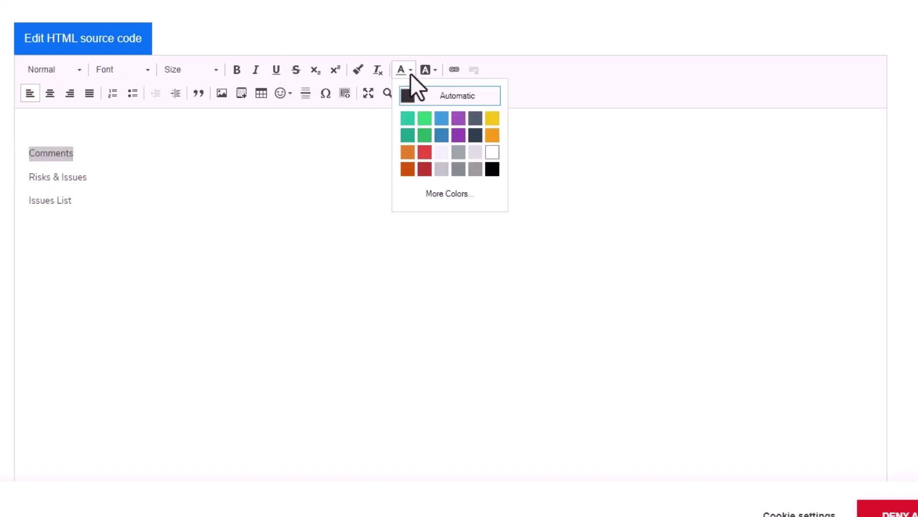
click(492, 135)
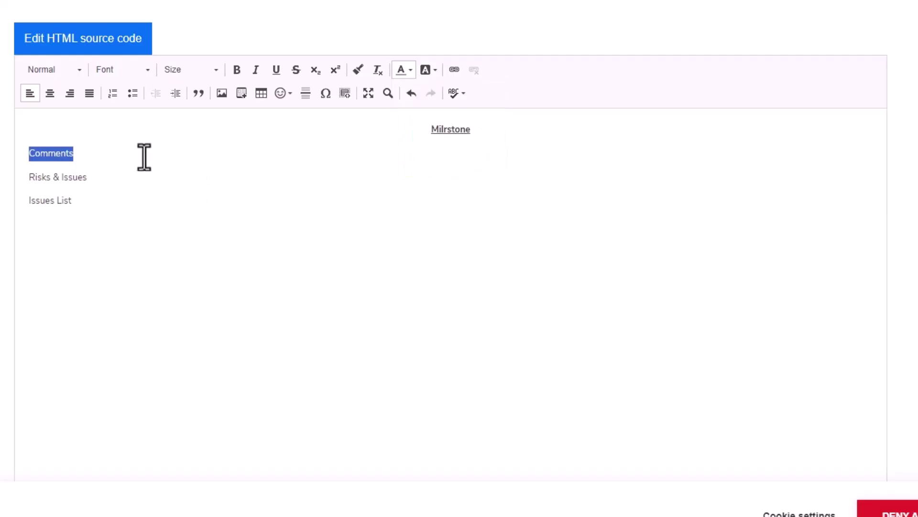
Step: Make Risks & Issues bold and add a colon after it
drag(89, 177, 24, 176)
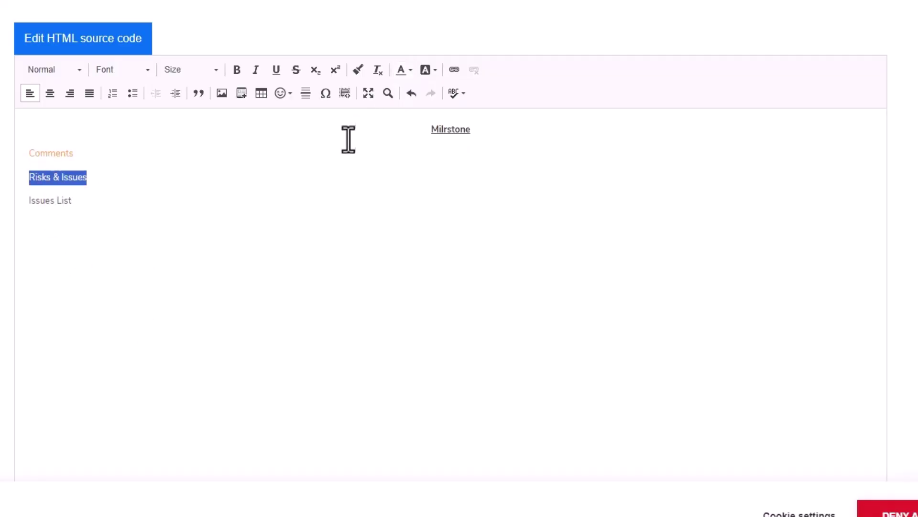
click(234, 75)
key(Right)
text(:)
click(81, 202)
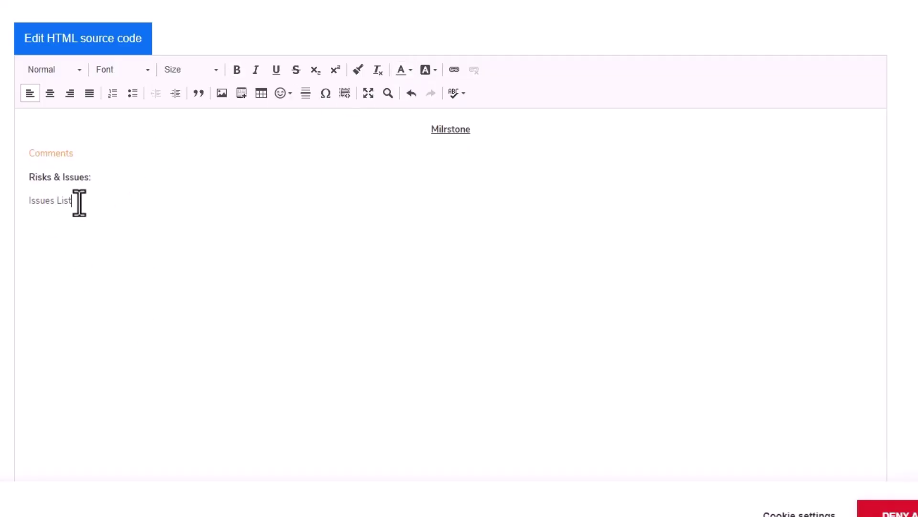
Step: Insert a horizontal divider line below Issues List
click(307, 94)
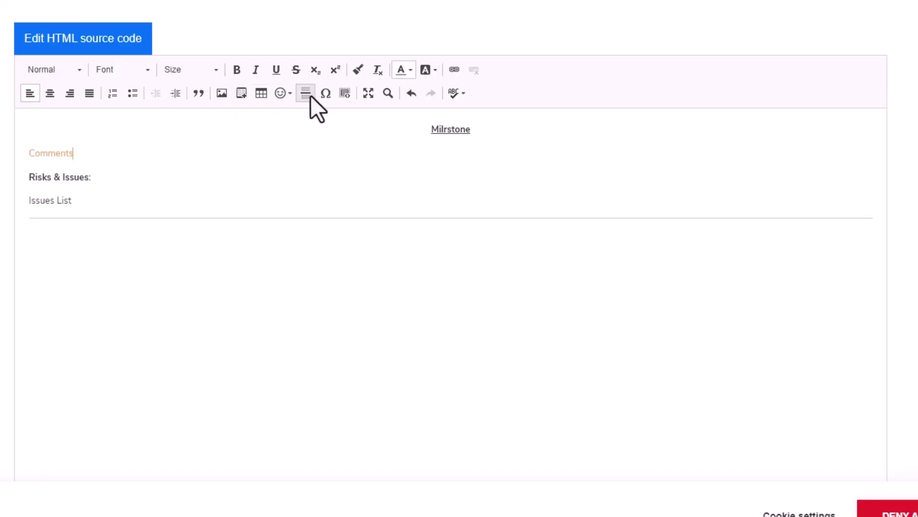
click(327, 97)
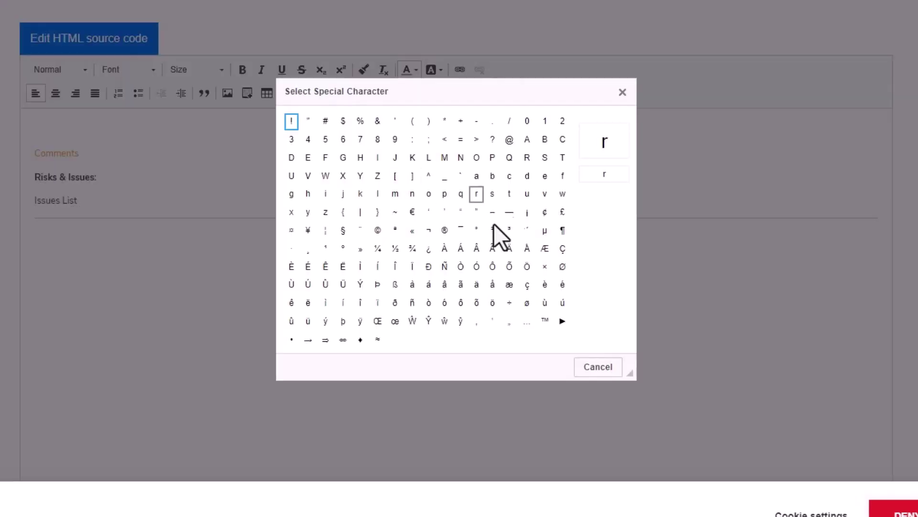
click(582, 369)
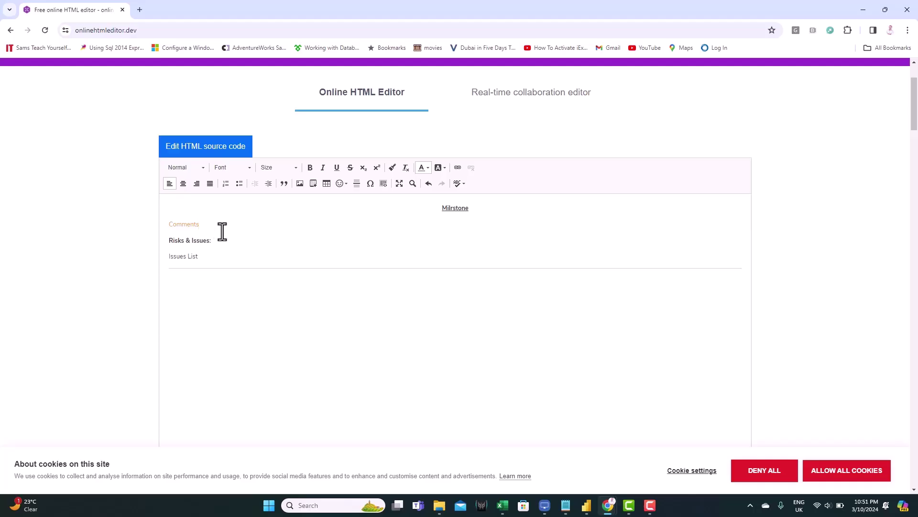
Step: Copy all lines of the template's HTML source and return to the HTML_Rec report
click(196, 156)
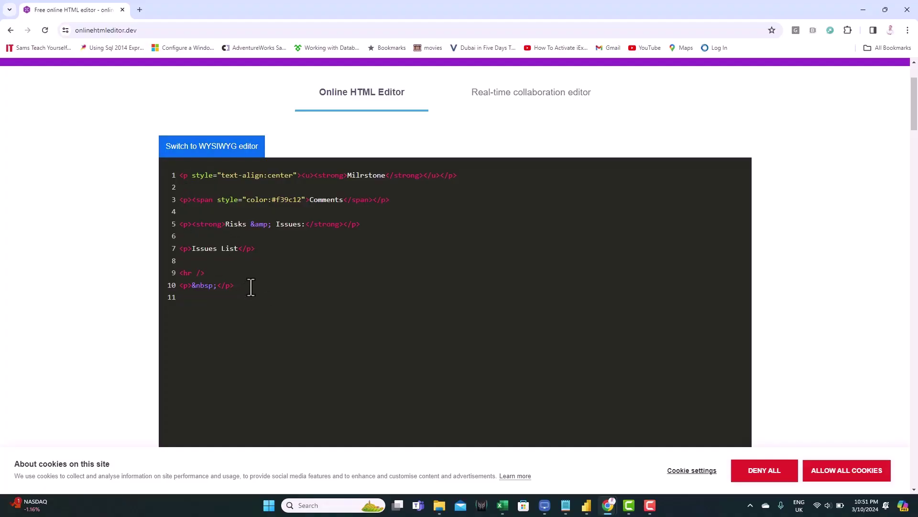
drag(244, 285, 180, 175)
key(ctrl+c)
right_click(188, 175)
key(Escape)
mouse_move(587, 505)
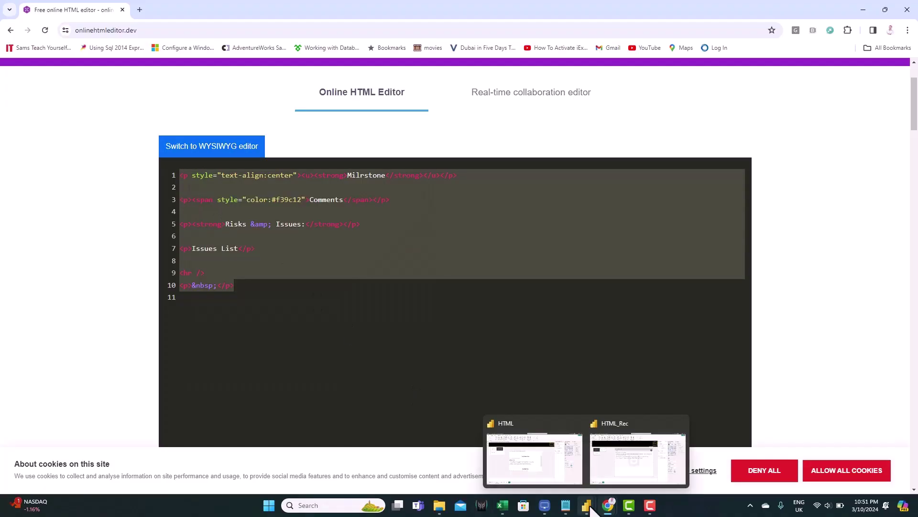
click(628, 470)
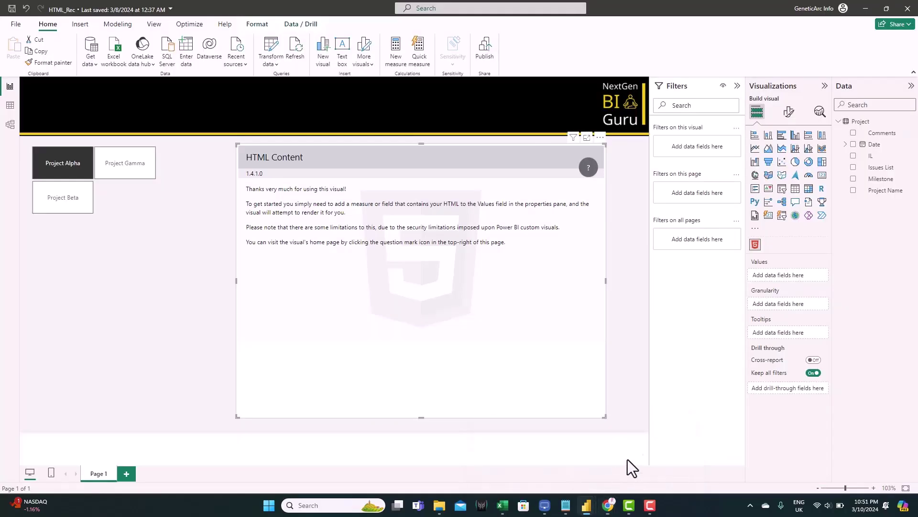
Step: Create an 'HTML Text' column in the Project table holding the pasted HTML in quotes
right_click(862, 125)
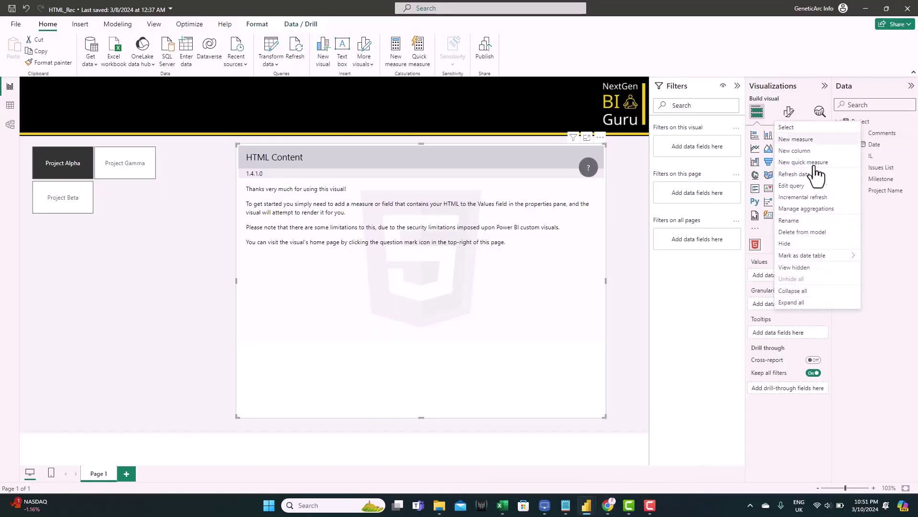
click(806, 152)
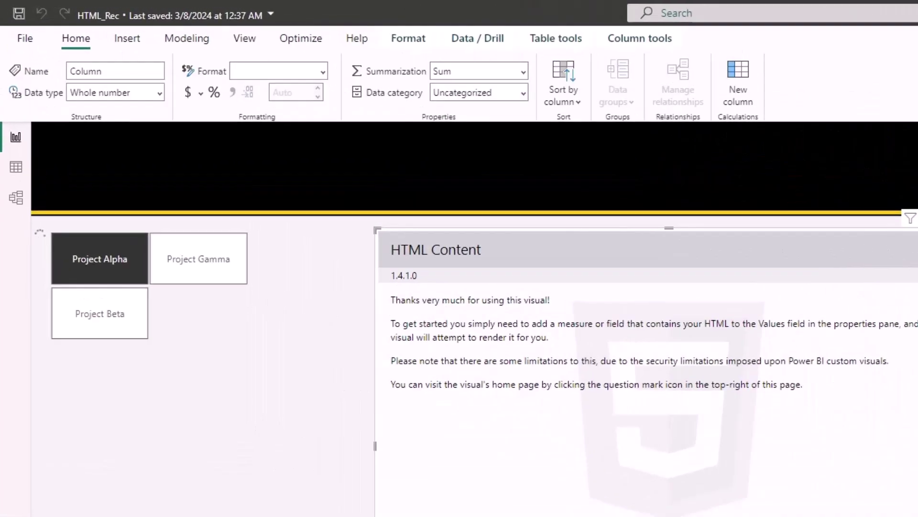
text(HTML Text=")
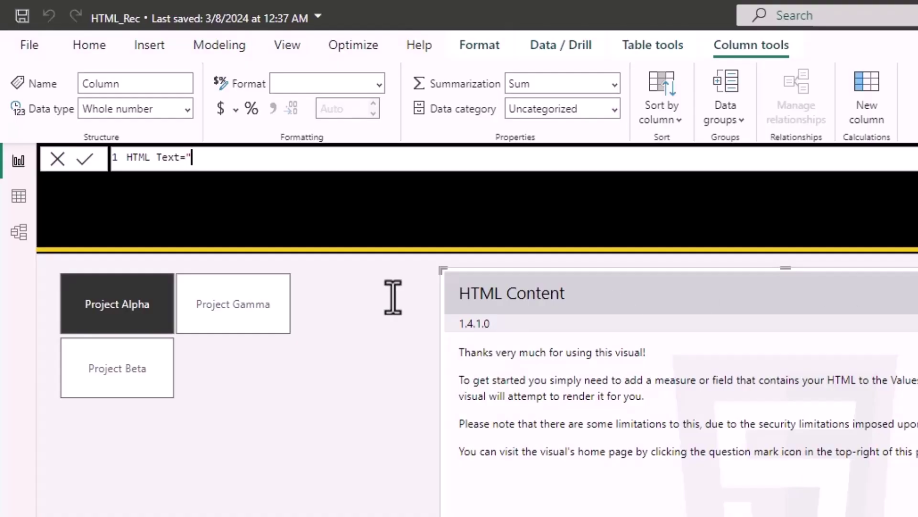
key(ctrl+v)
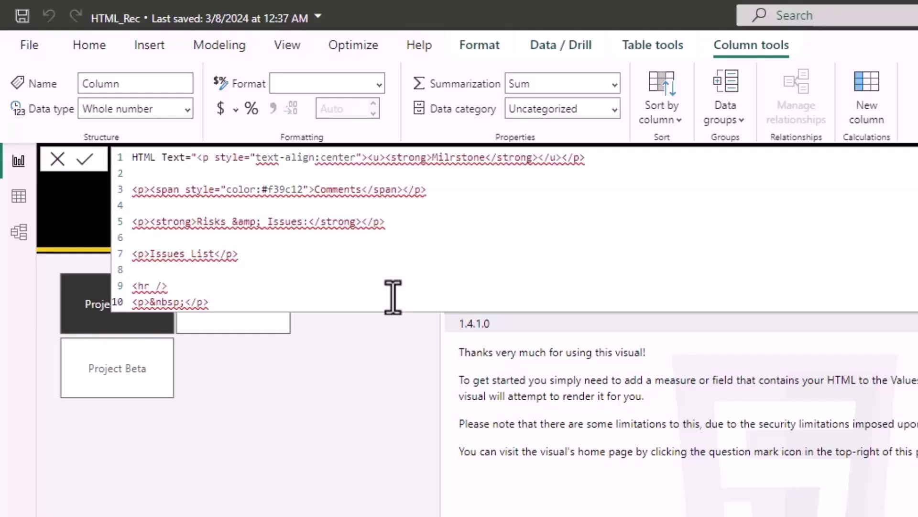
text(")
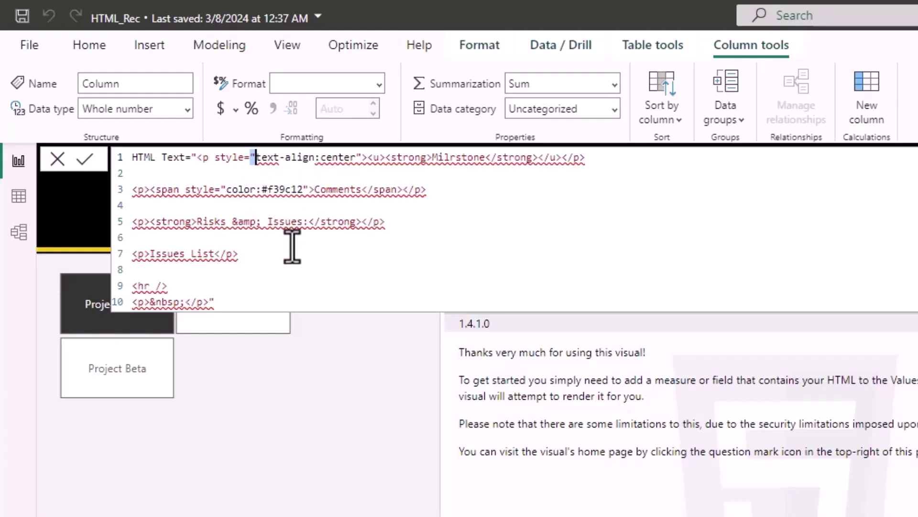
mouse_move(308, 228)
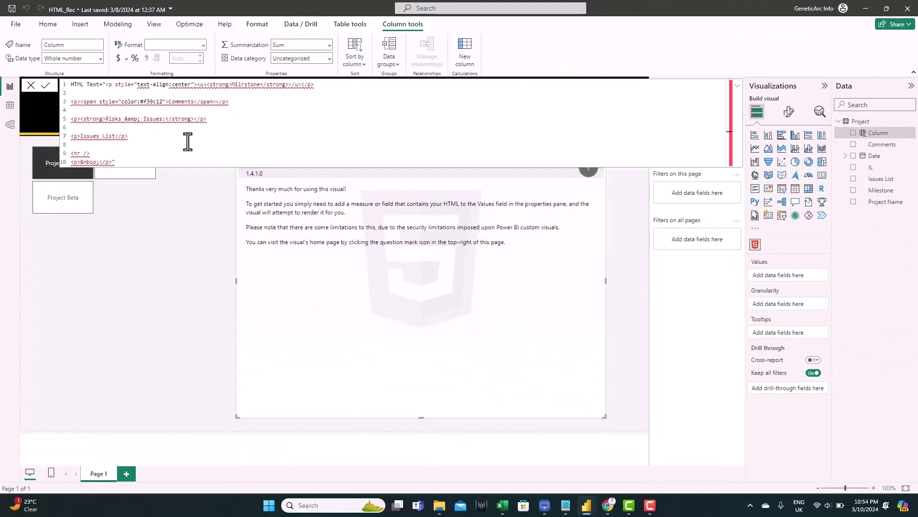
Step: Paste the template HTML into a blank Notepad window
click(650, 505)
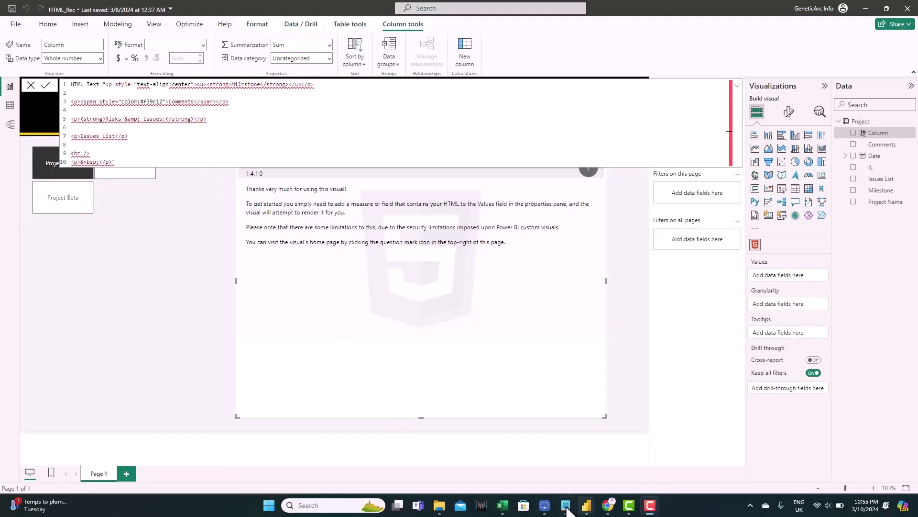
click(566, 506)
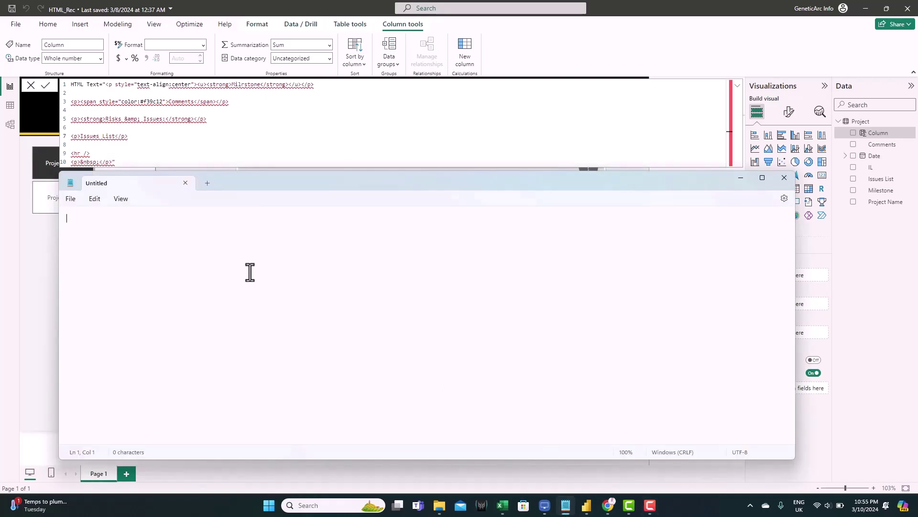
key(ctrl+v)
double_click(103, 218)
click(101, 228)
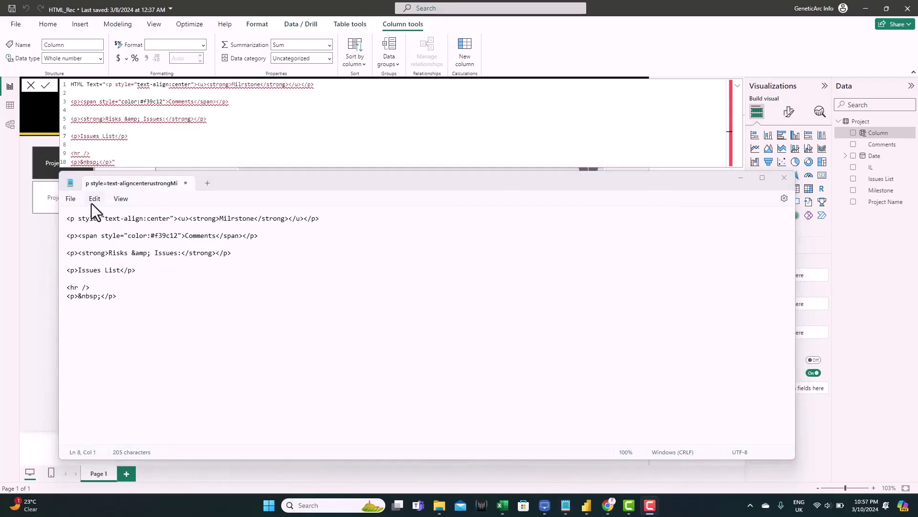
Step: Replace every double quote with """ & " using Replace all
click(93, 201)
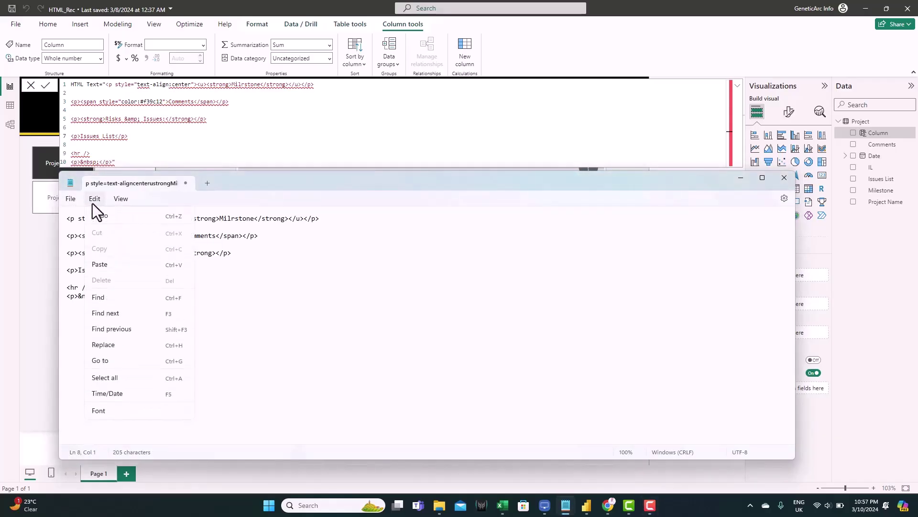
click(135, 346)
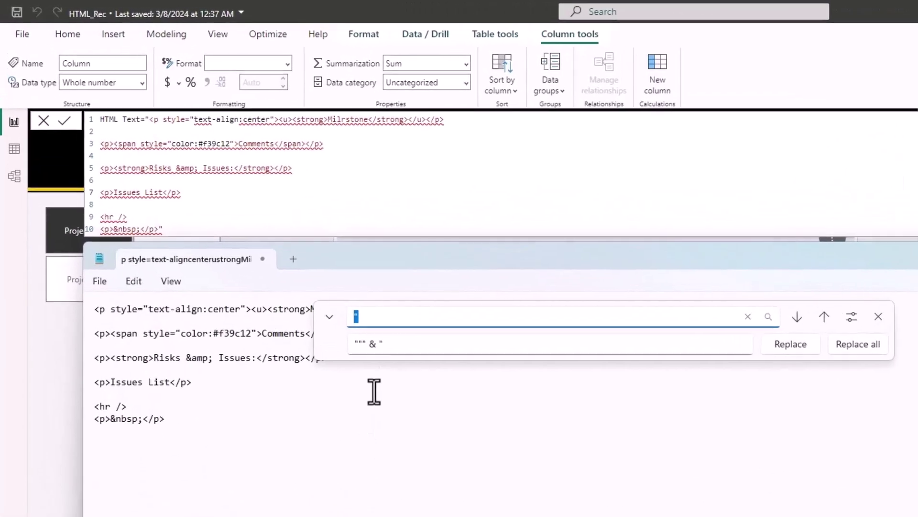
click(366, 317)
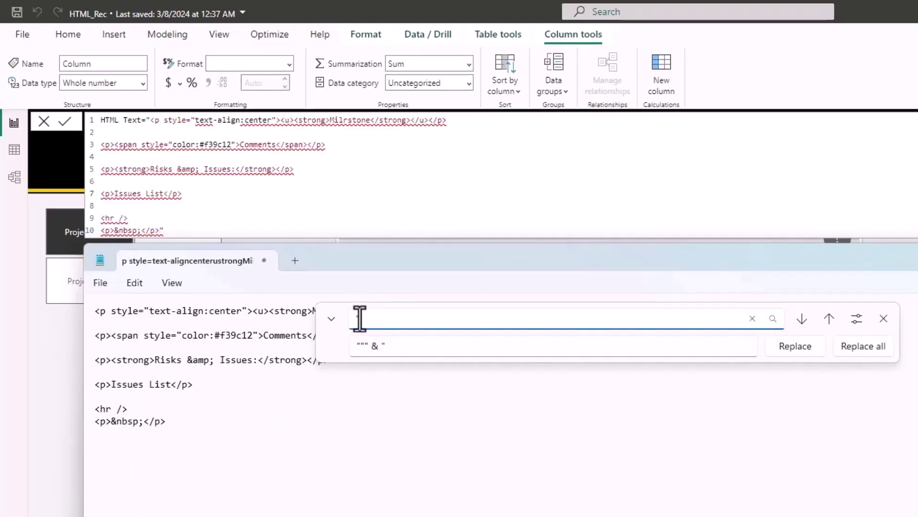
double_click(363, 345)
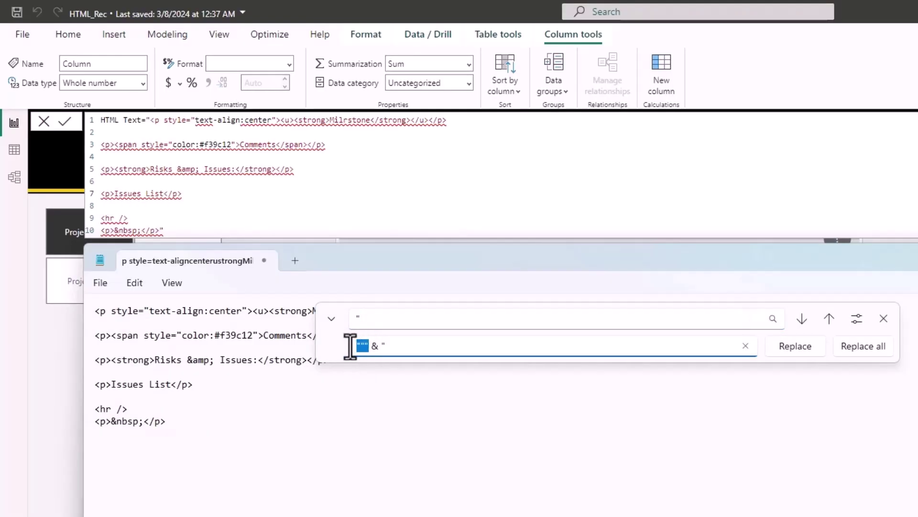
click(370, 347)
key(Right)
click(867, 345)
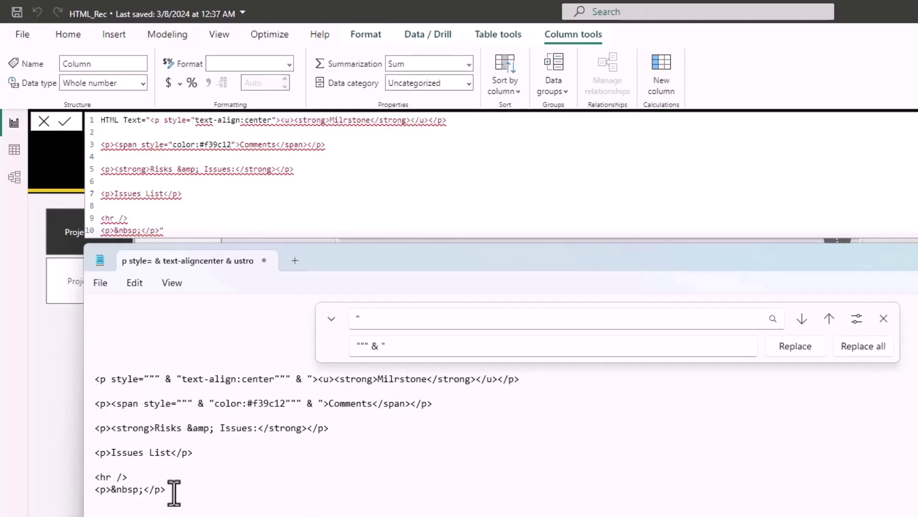
Step: Select and copy the converted HTML text
drag(174, 491, 96, 377)
drag(177, 492, 125, 380)
right_click(125, 381)
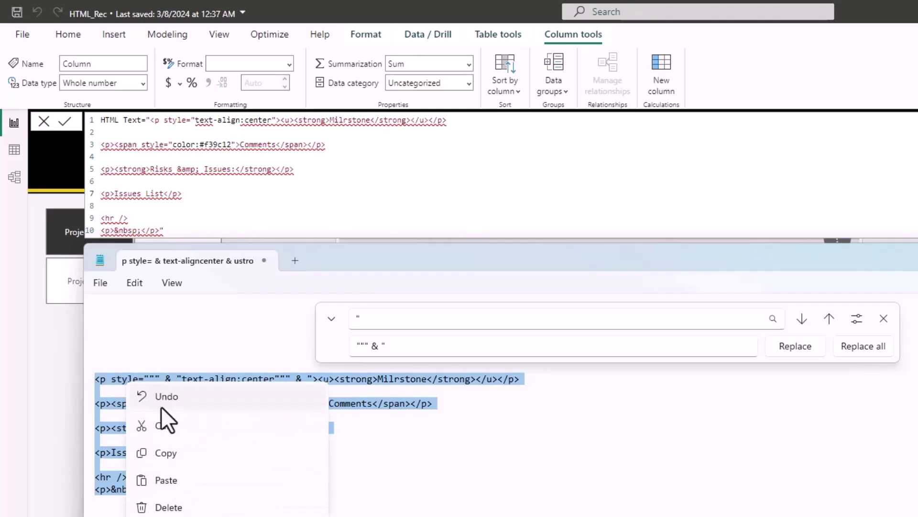
click(180, 453)
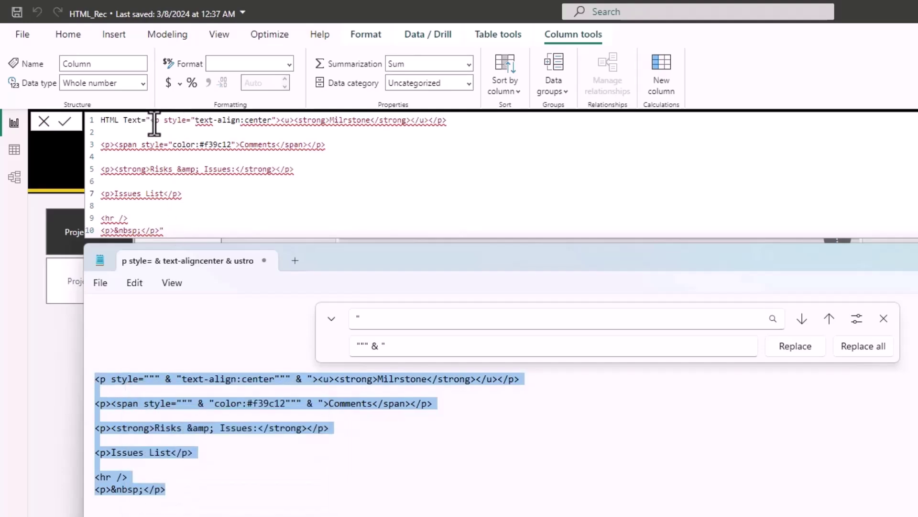
Step: Paste the escaped HTML over the old formula and swap Milrstone for " & [Milestone] & "
drag(151, 121, 159, 230)
key(ctrl+v)
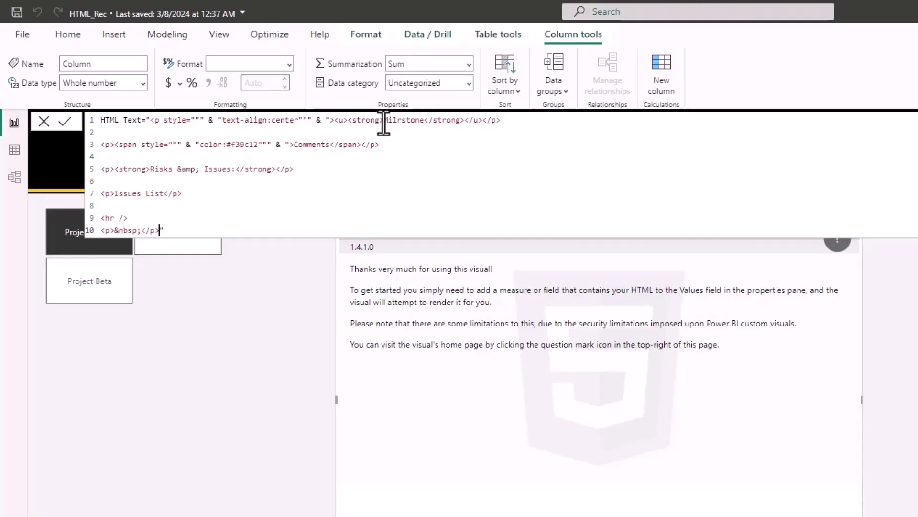
drag(384, 122, 423, 120)
text(")
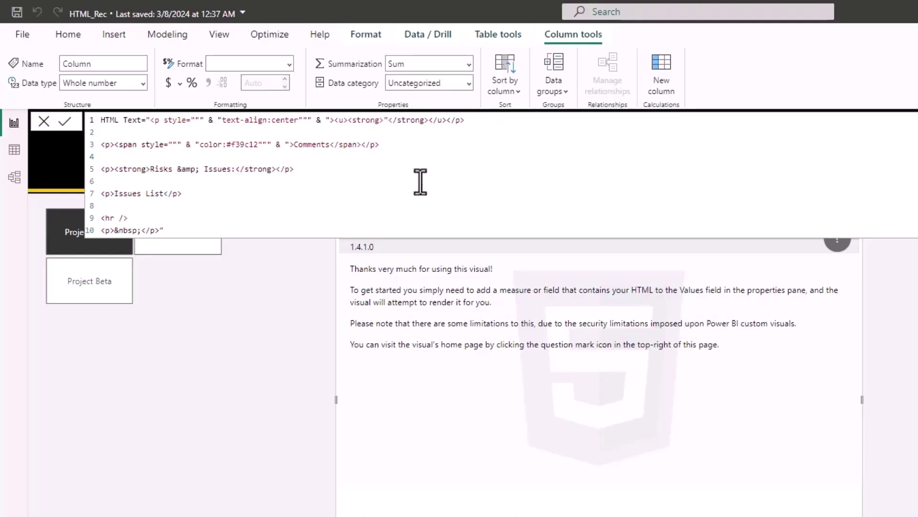
text( & [m)
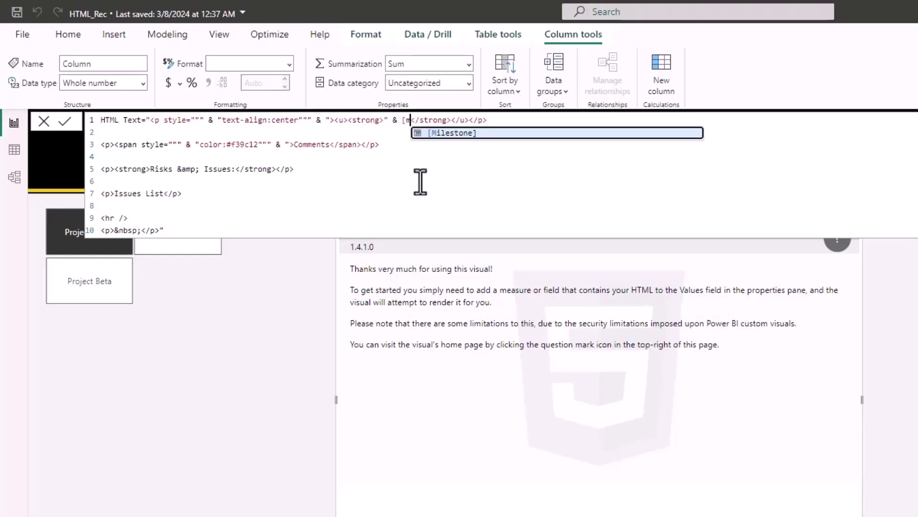
key(Tab)
text(&)
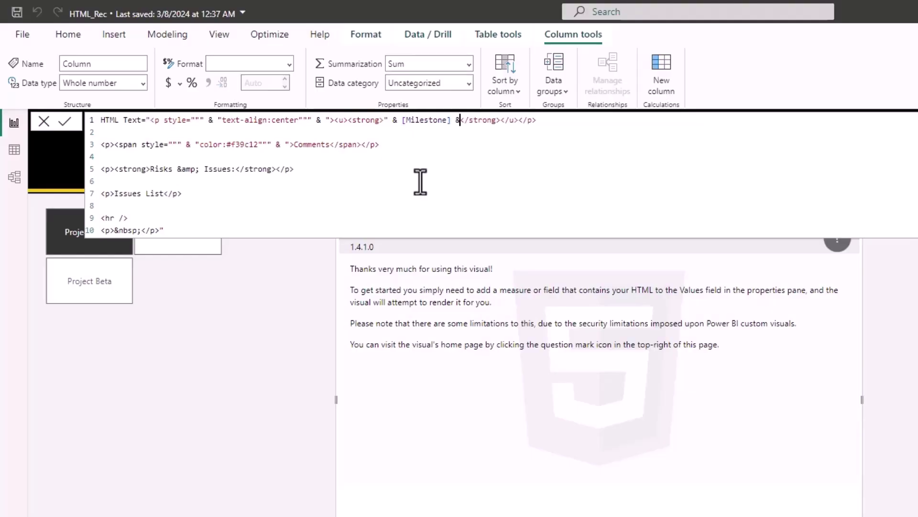
text( ")
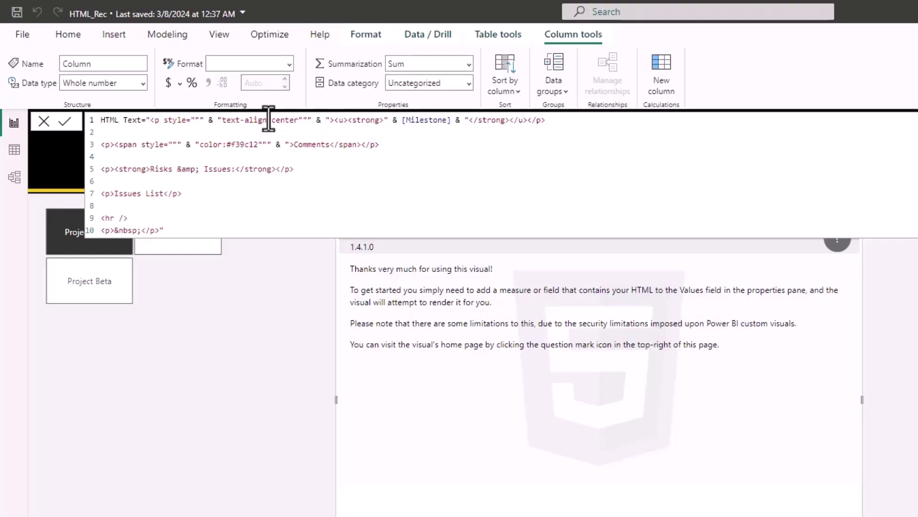
Step: Replace the Comments and Issues List placeholders with [Comments] and [IL] references
double_click(297, 144)
text(" & [Comments] & )
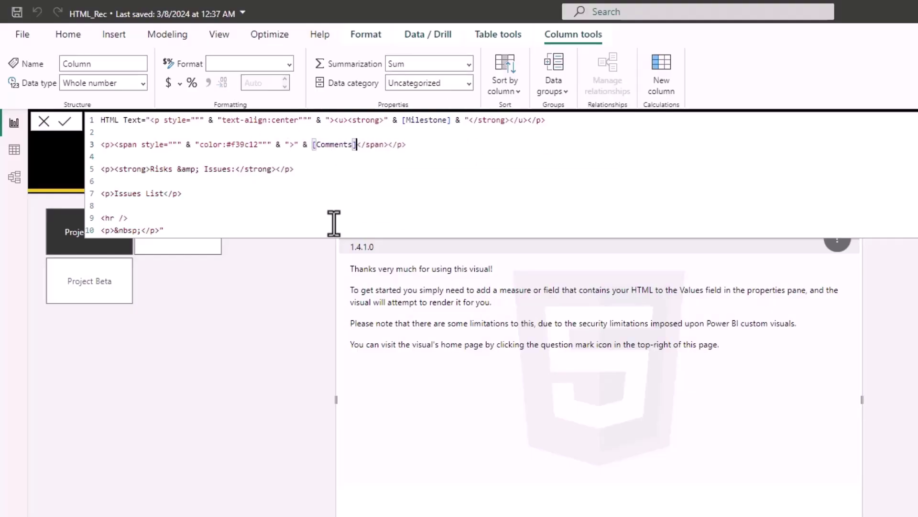
text(")
drag(114, 193, 165, 193)
text(" & [il])
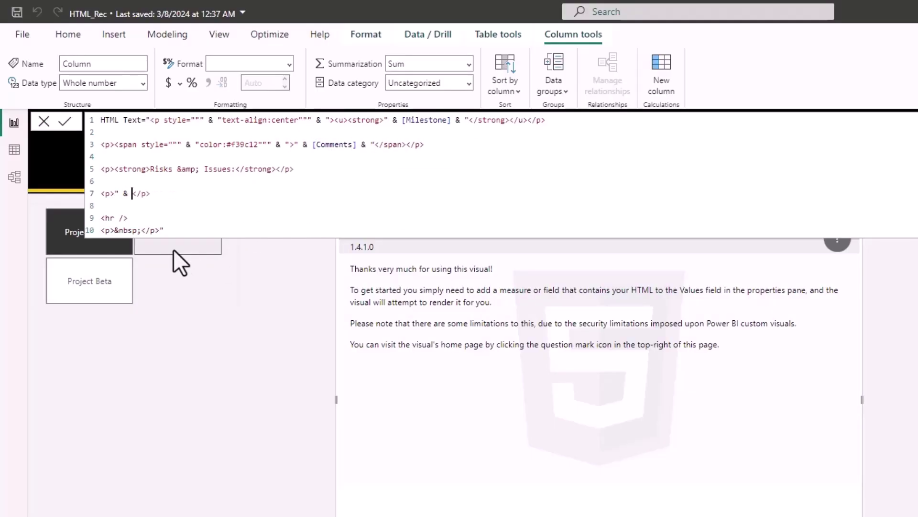
text( &)
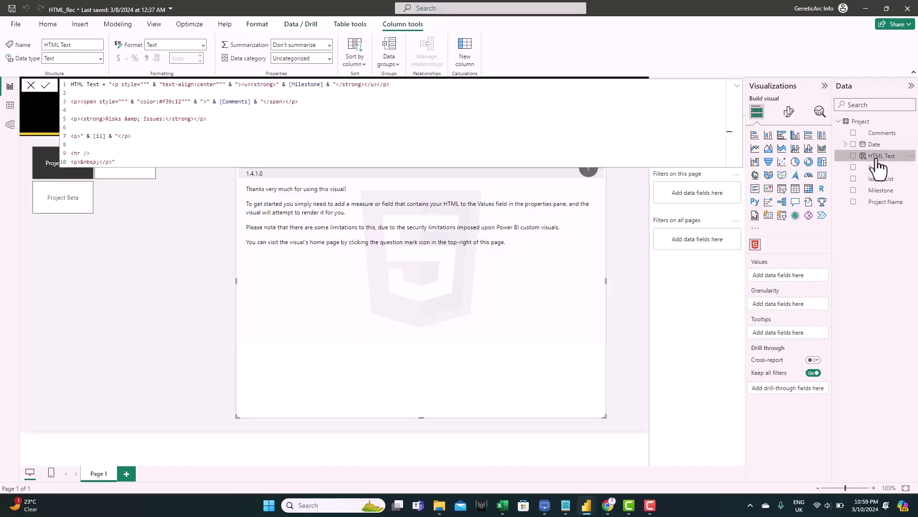
Step: Add HTML Text to the HTML Content visual's Values and select a project in the slicer
drag(882, 160, 797, 275)
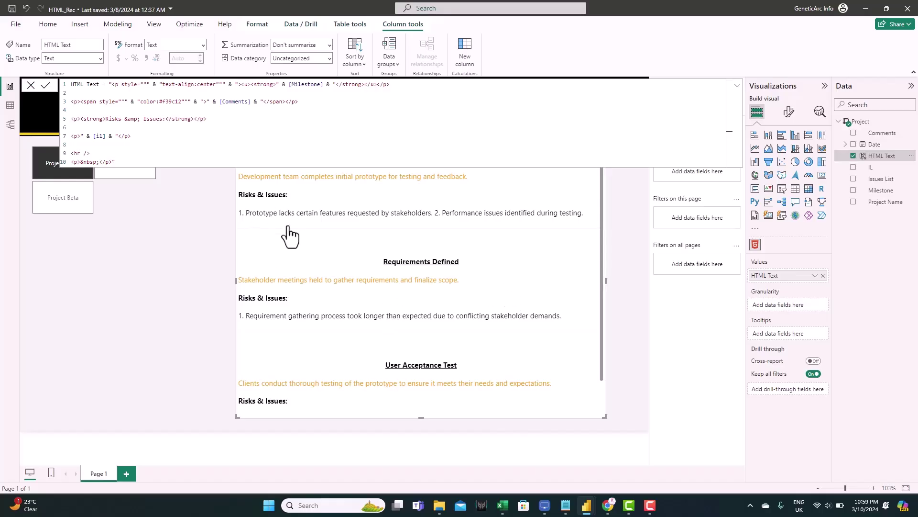
scroll(387, 278, down, 1)
scroll(386, 272, up, 1)
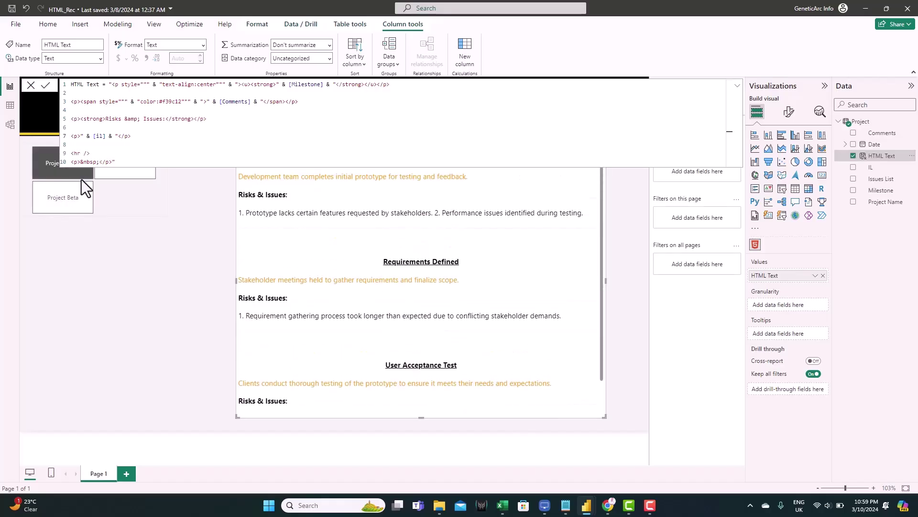
click(136, 185)
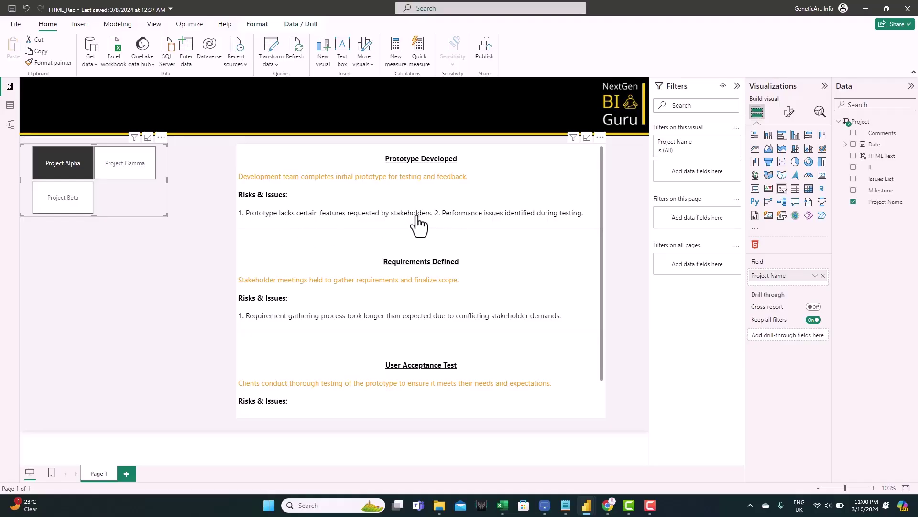
Step: Inspect the Issues List column values in the Project table's data view
click(10, 106)
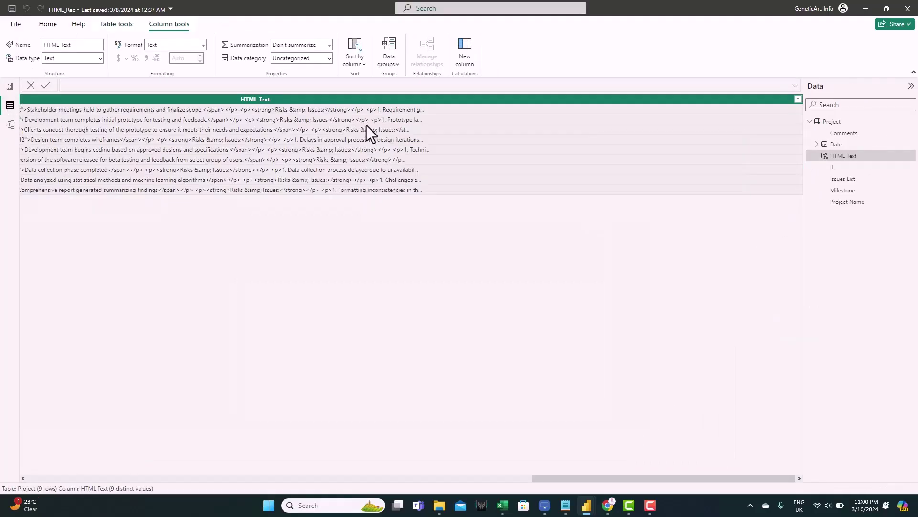
drag(558, 481, 94, 478)
click(510, 125)
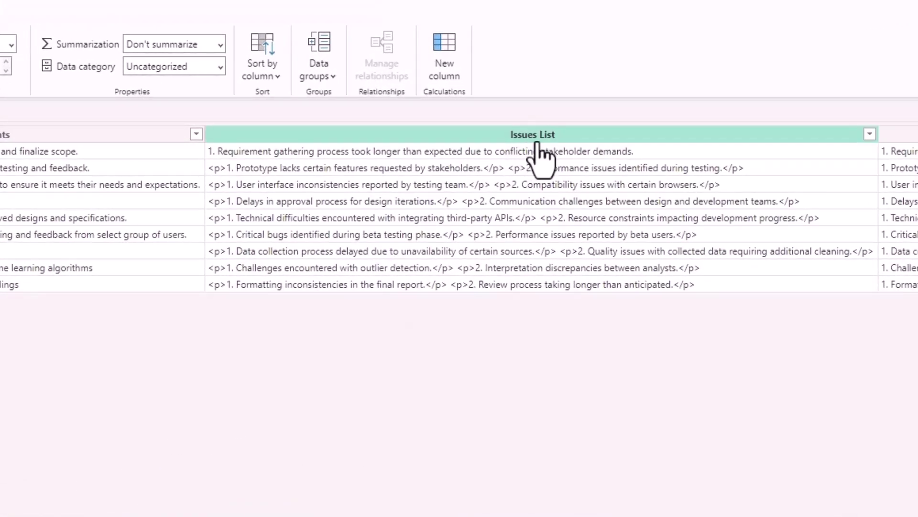
click(538, 149)
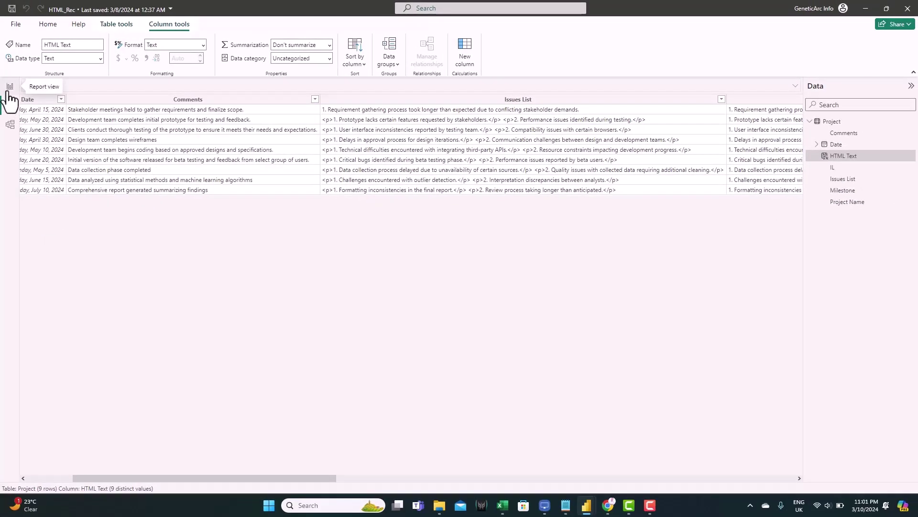
Step: Change the HTML Text column formula to reference [Issues List] and commit it
click(9, 88)
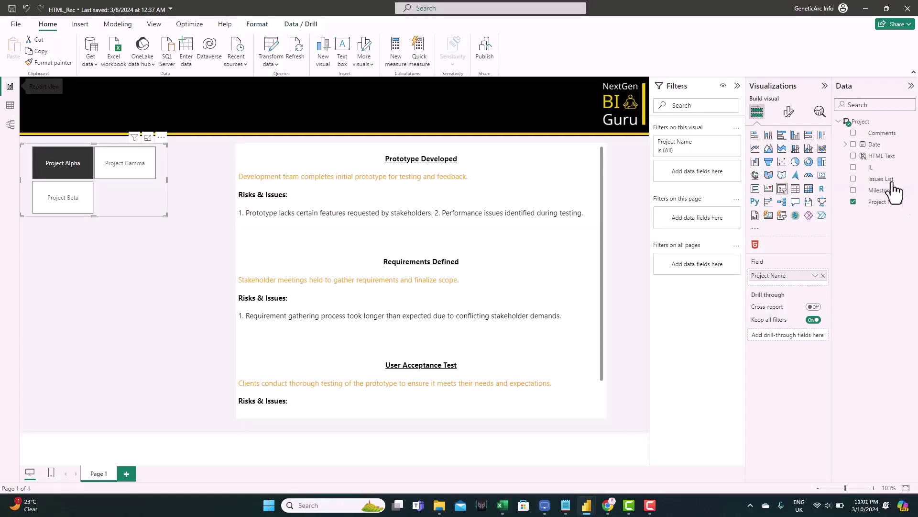
click(876, 158)
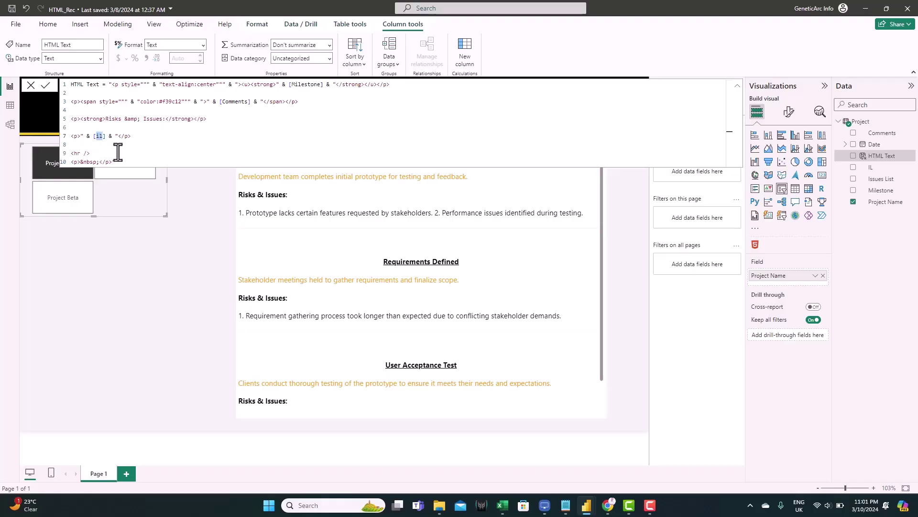
text(iss)
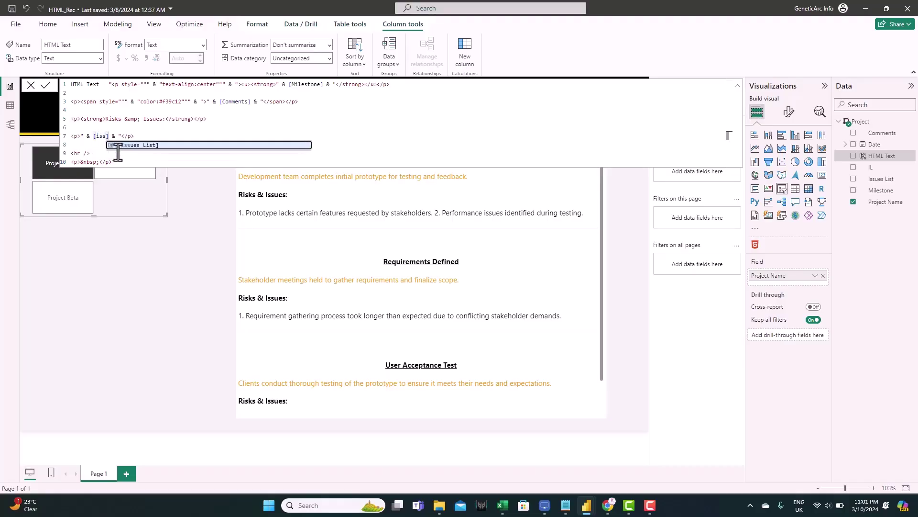
click(135, 145)
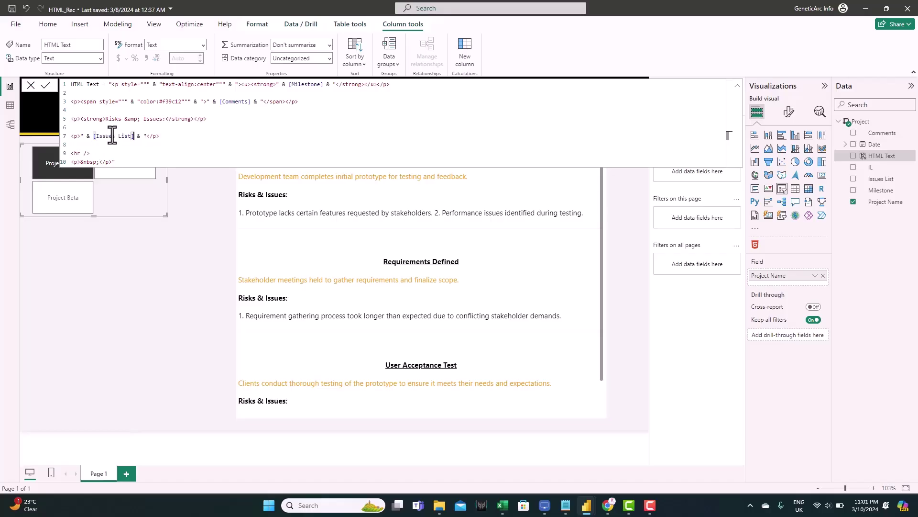
click(45, 86)
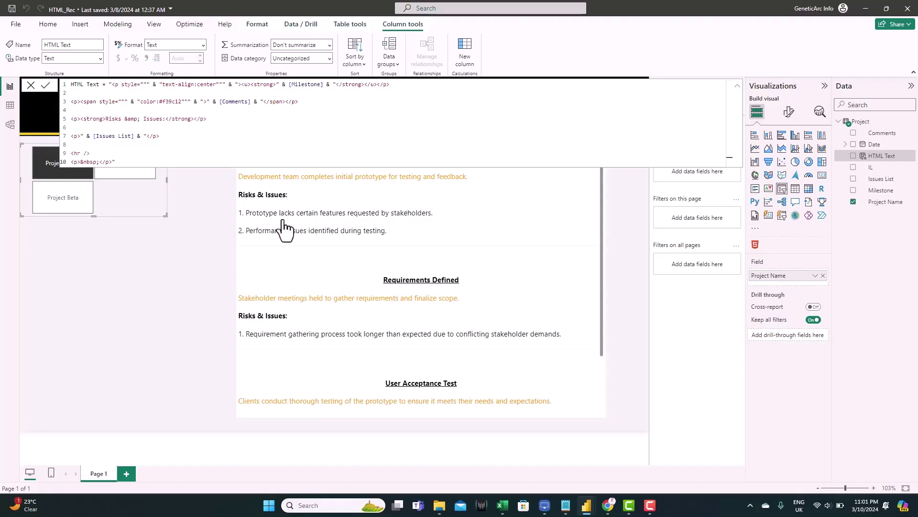
Step: Close the formula bar and scroll the cards to check Prototype Developed's issues on separate lines
click(189, 268)
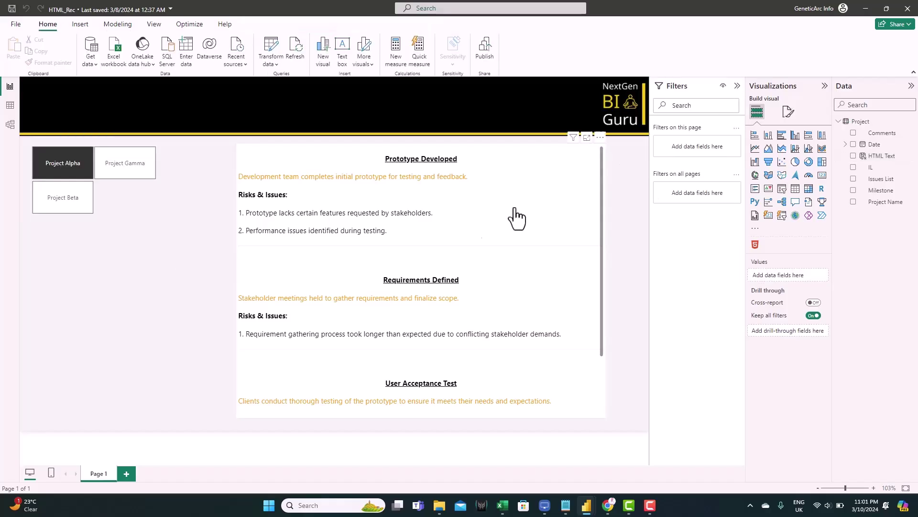
scroll(435, 261, down, 2)
scroll(435, 261, up, 2)
scroll(358, 251, down, 2)
scroll(355, 344, up, 2)
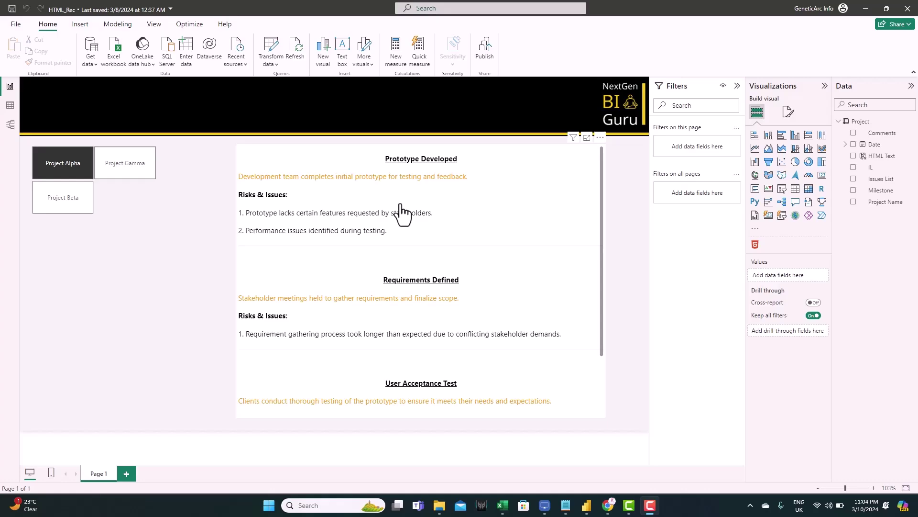
Step: Duplicate Page 1 and remove HTML Text from the copied page's HTML Content visual
right_click(99, 474)
key(Return)
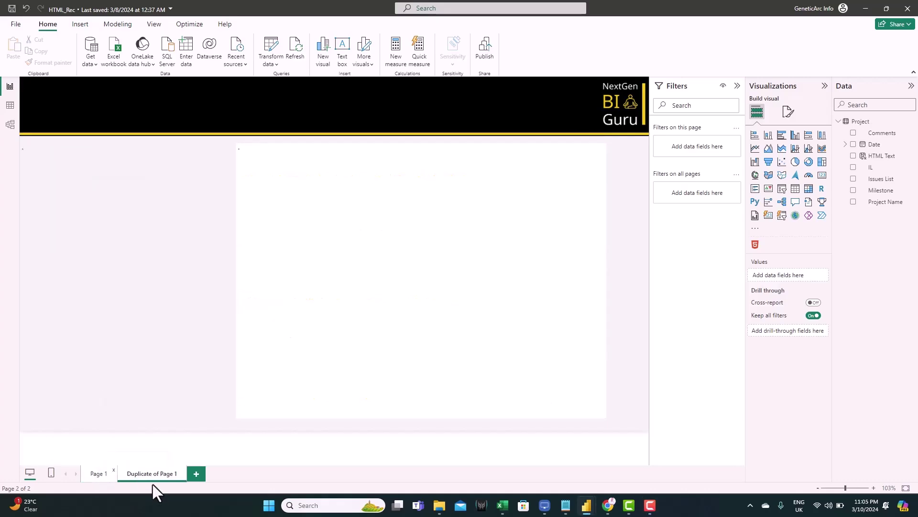
click(430, 282)
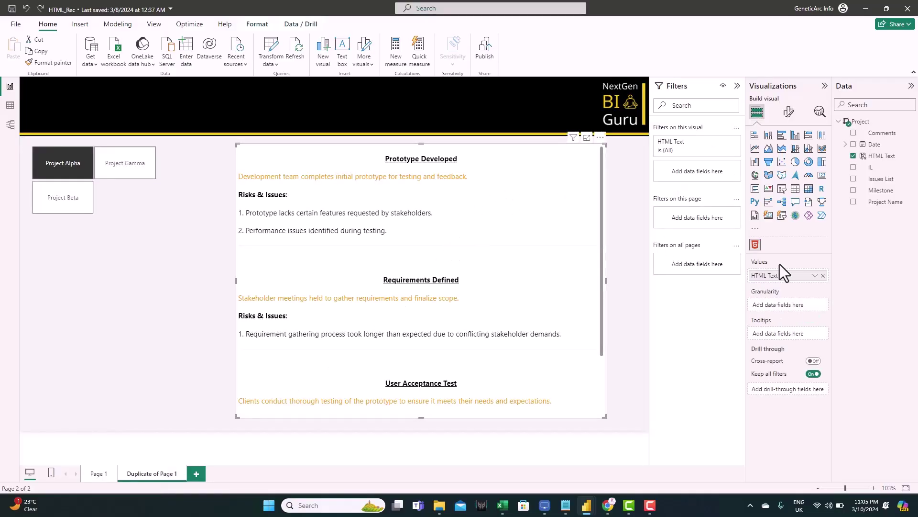
click(823, 276)
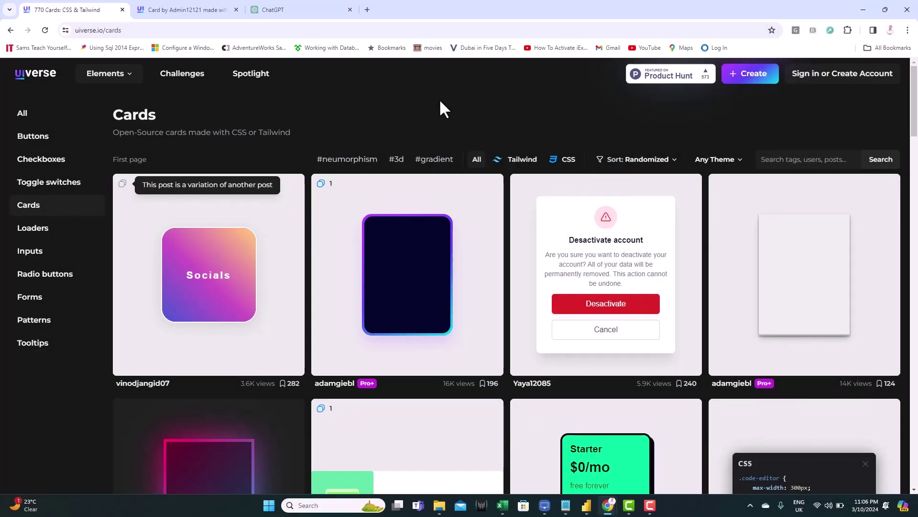
click(127, 30)
drag(86, 30, 73, 30)
mouse_move(109, 73)
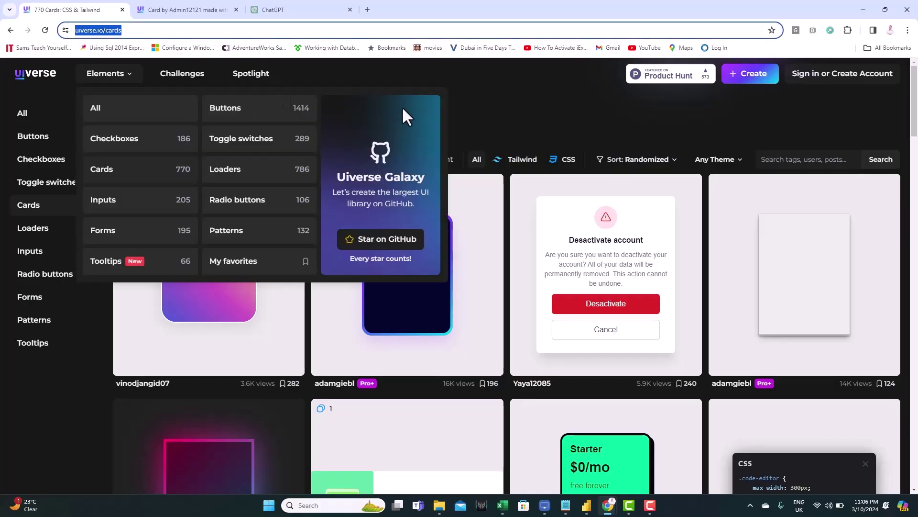
click(490, 105)
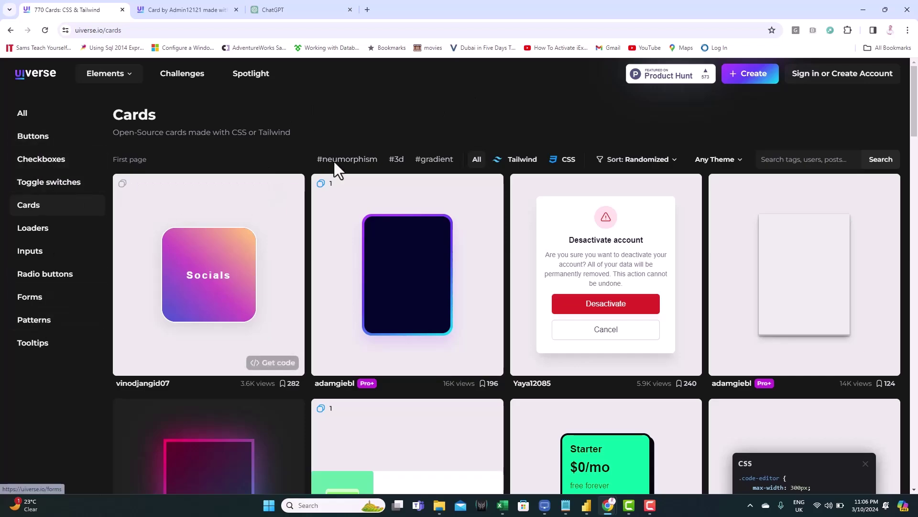
scroll(373, 181, down, 1)
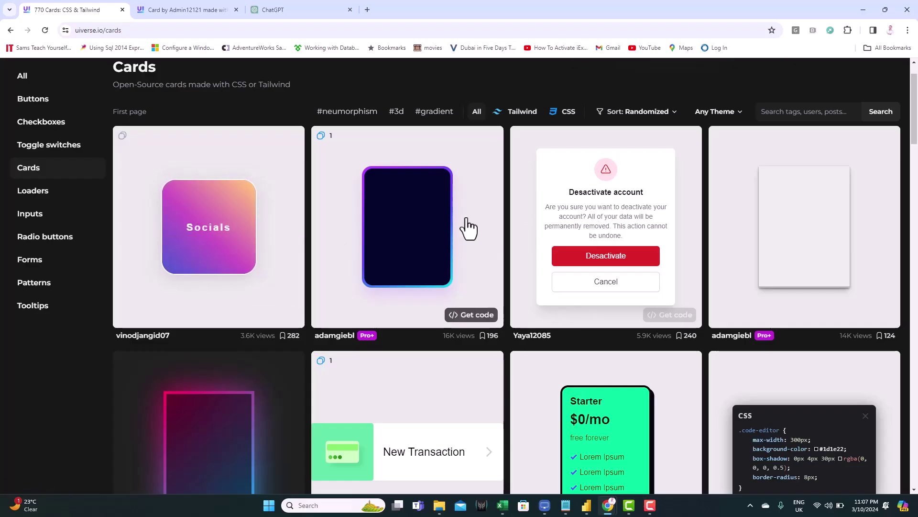
scroll(469, 227, down, 3)
scroll(469, 227, down, 5)
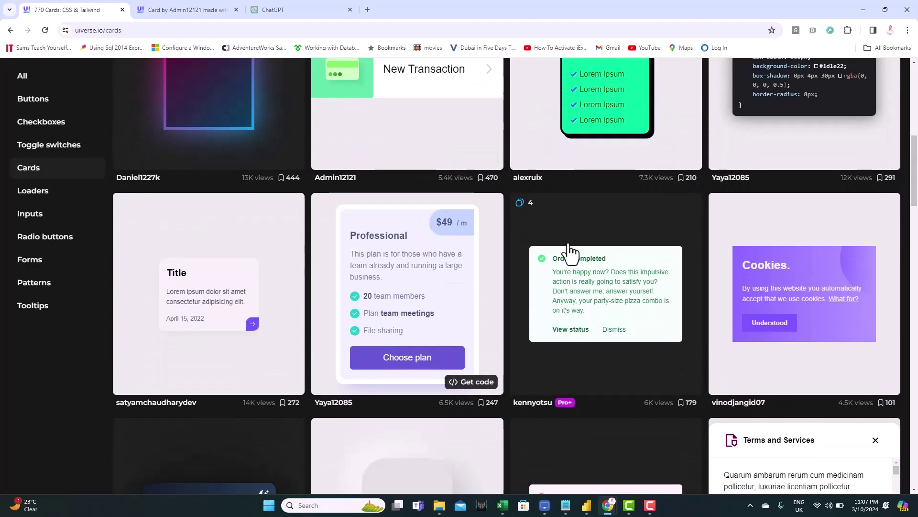
scroll(410, 257, down, 3)
scroll(410, 257, down, 6)
scroll(410, 257, down, 7)
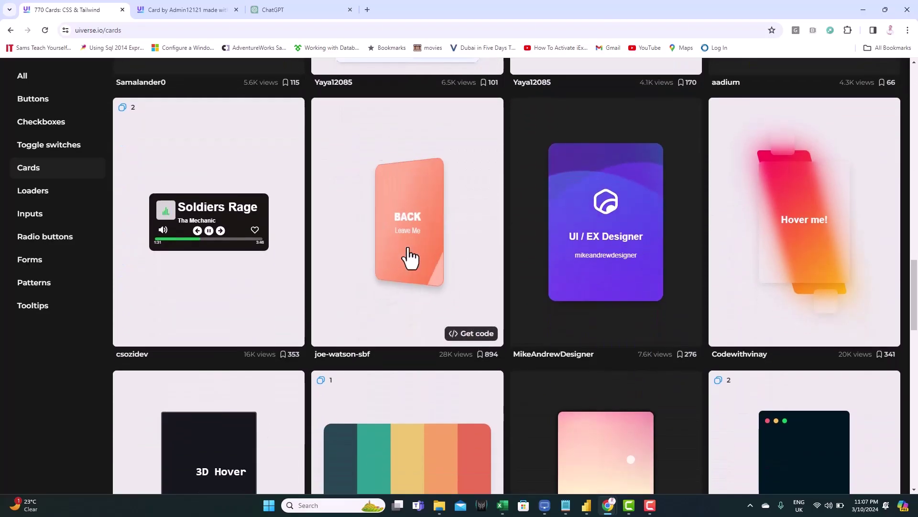
scroll(410, 256, down, 2)
scroll(410, 211, up, 2)
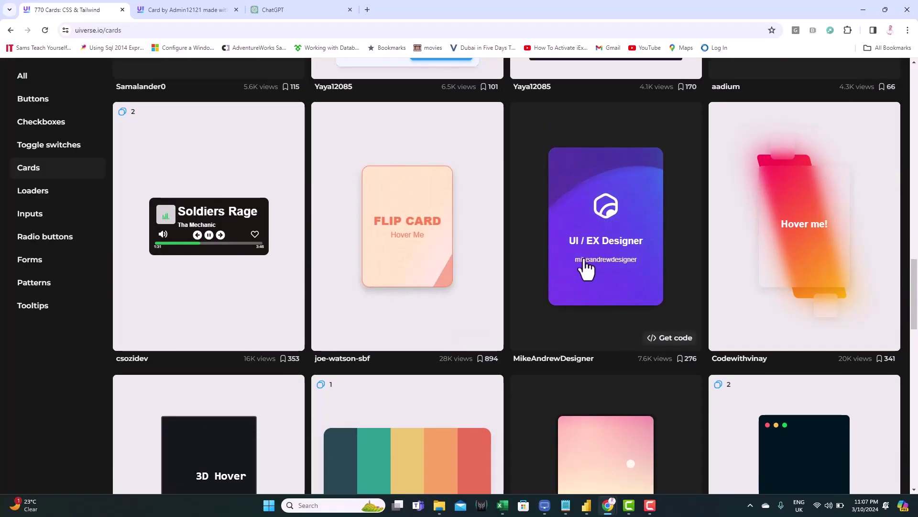
scroll(590, 263, down, 2)
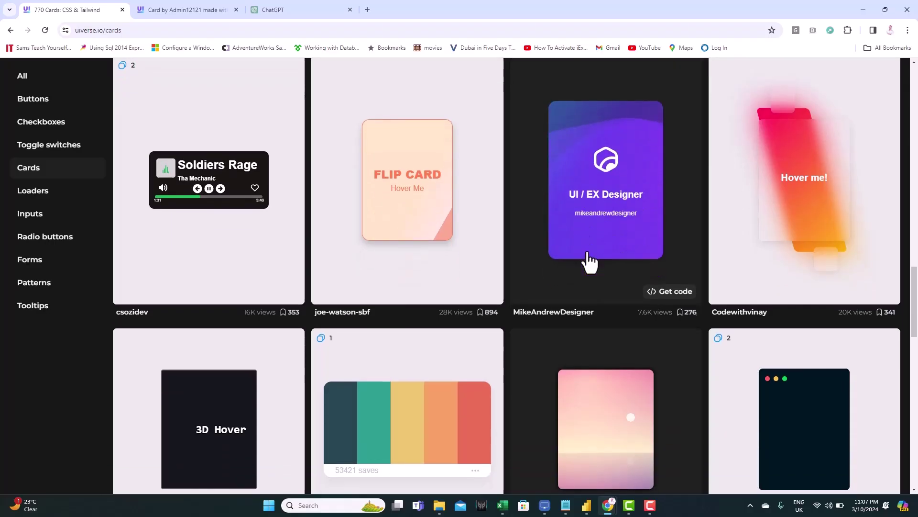
mouse_move(455, 246)
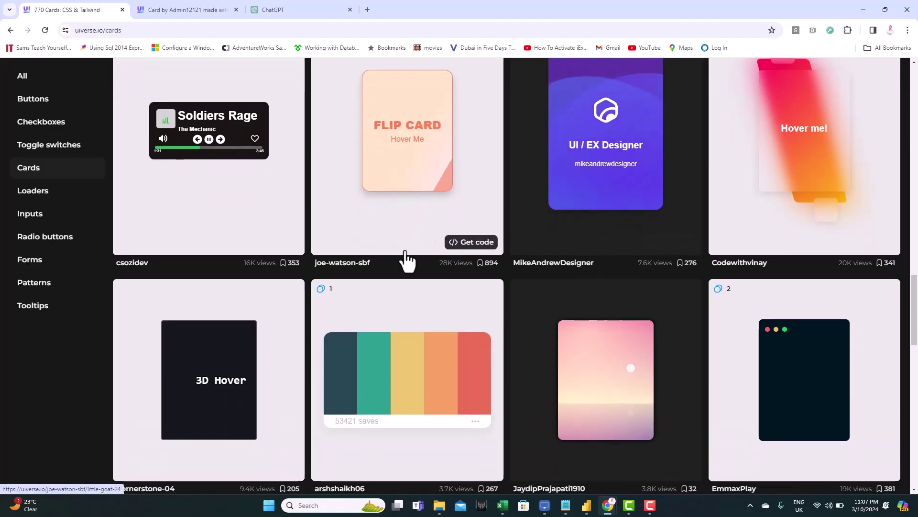
scroll(404, 260, down, 3)
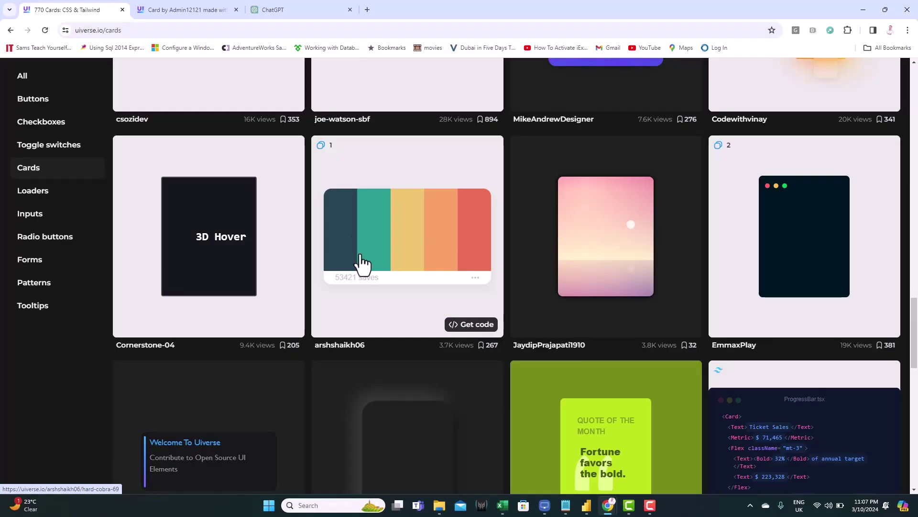
Step: Open the Digital Way card template and compare its HTML and CSS code
click(168, 9)
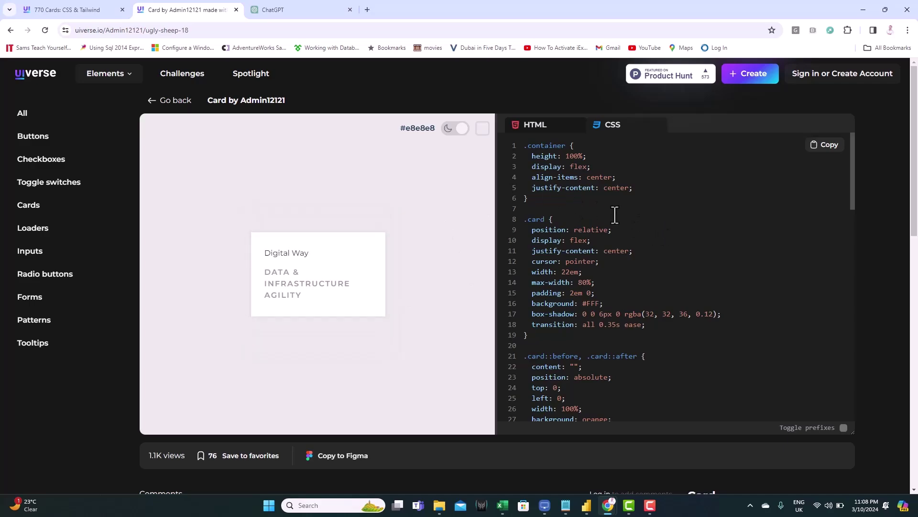
click(536, 126)
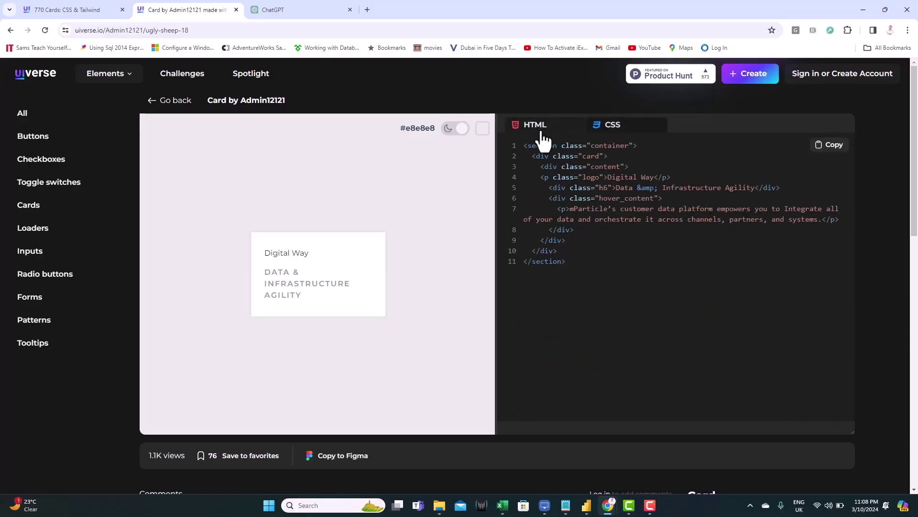
click(634, 136)
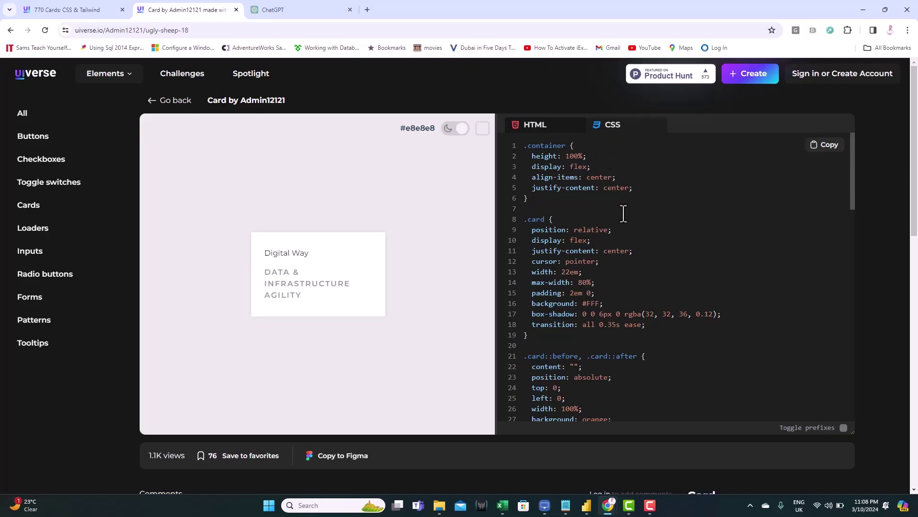
mouse_move(340, 283)
click(555, 131)
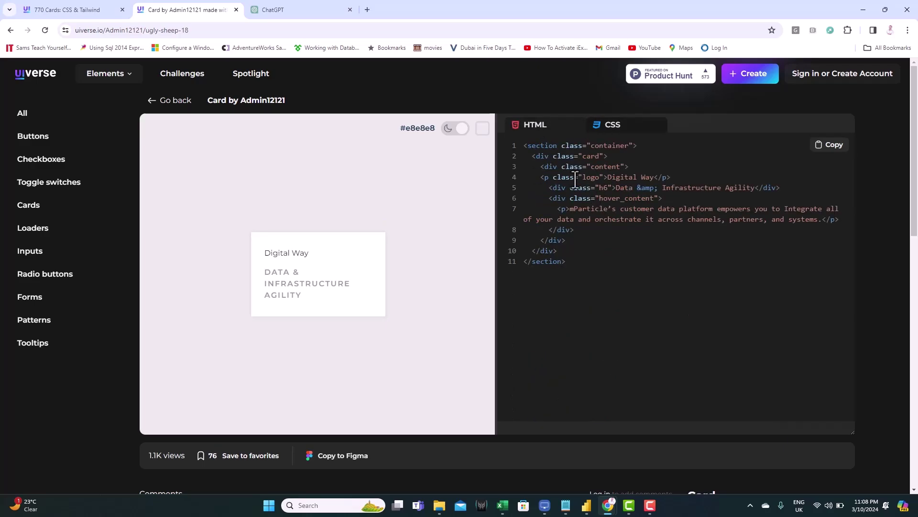
key(F9)
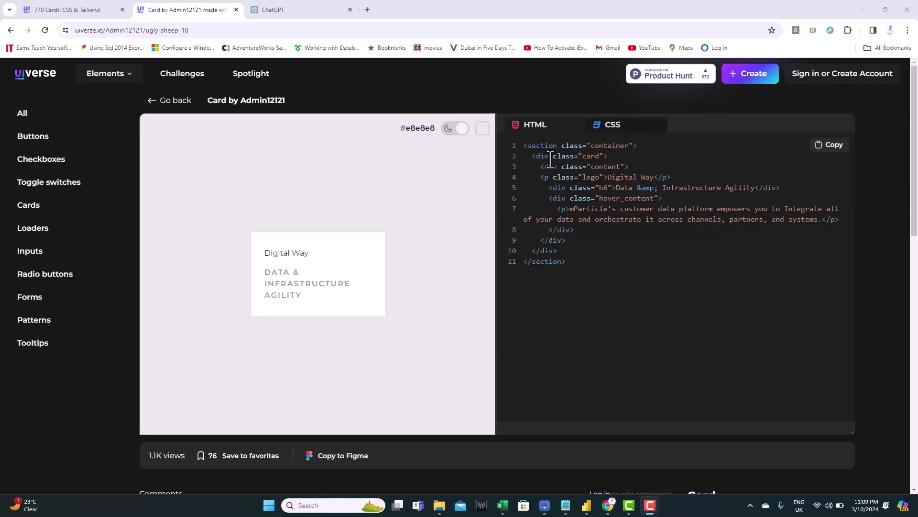
click(560, 204)
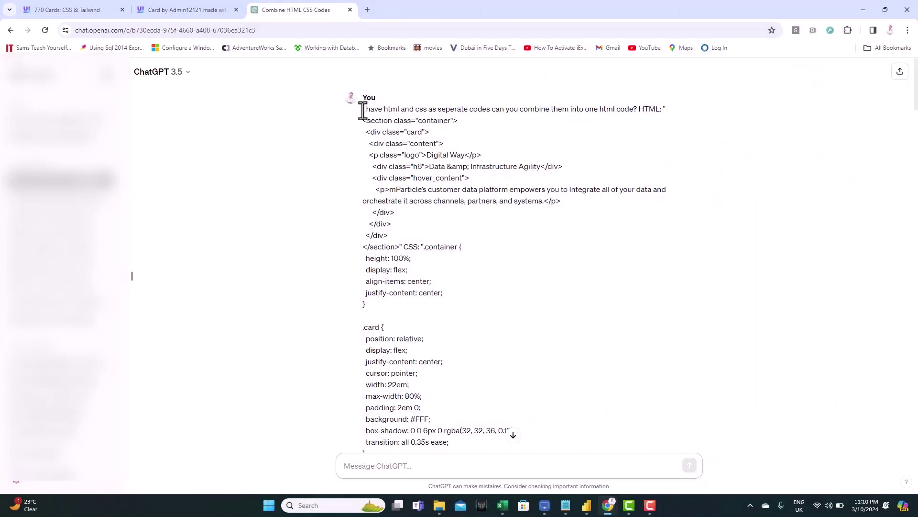
Step: Review the prompt asking ChatGPT to combine the pasted HTML and CSS code
drag(363, 111, 634, 110)
click(643, 109)
double_click(647, 113)
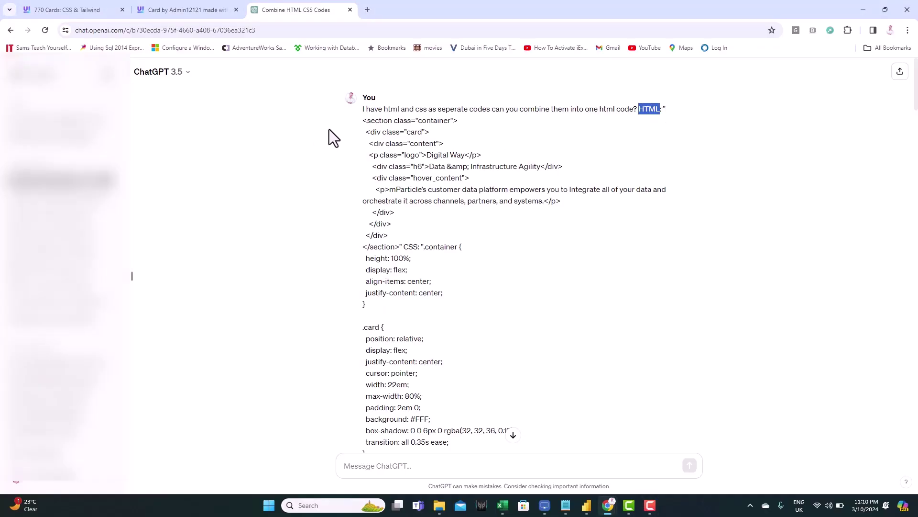
drag(362, 121, 398, 247)
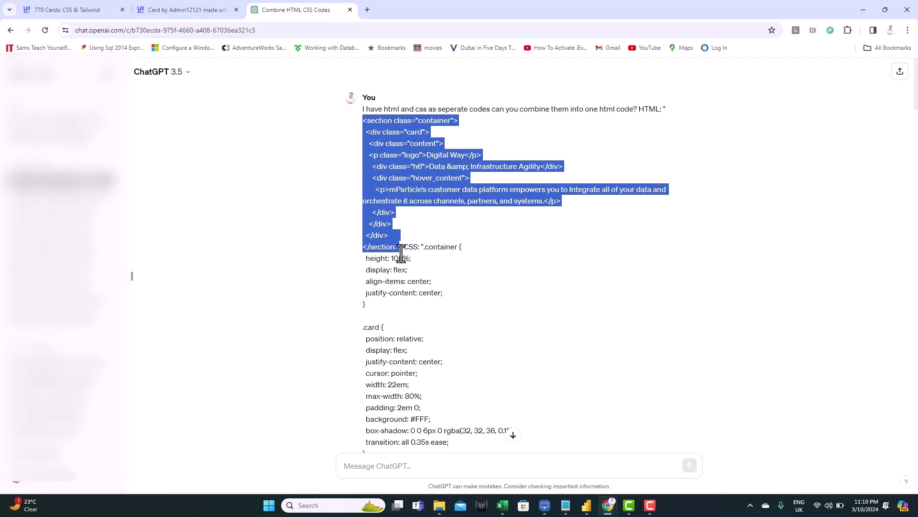
click(404, 249)
double_click(405, 247)
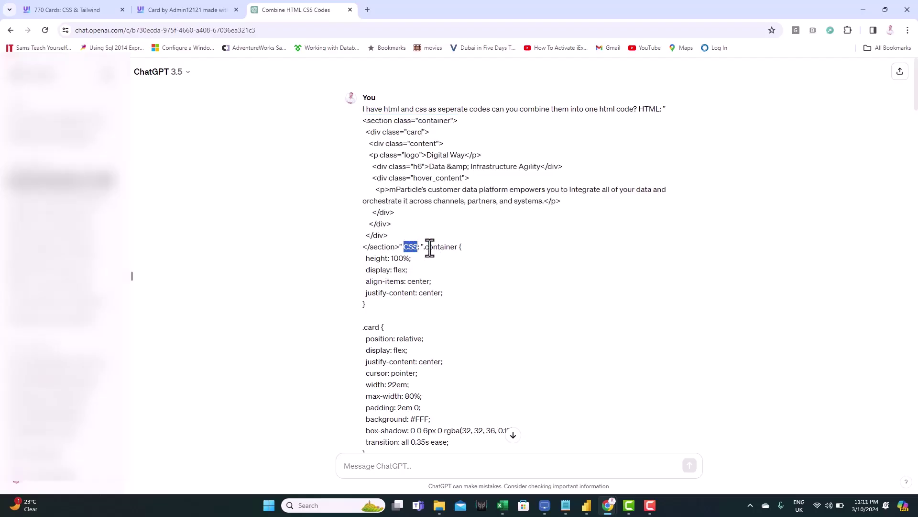
drag(425, 248, 452, 252)
Step: Scroll through the combined HTML & CSS code block in ChatGPT's reply
scroll(408, 271, down, 3)
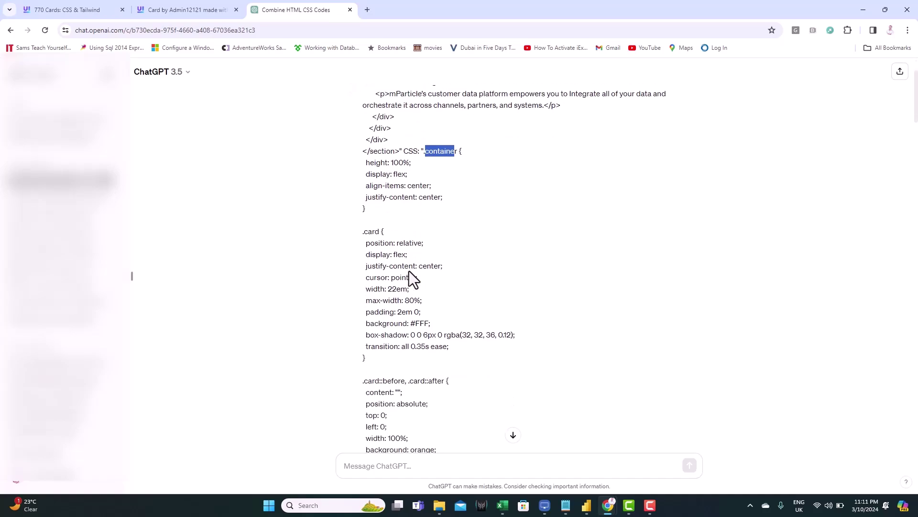
scroll(409, 271, down, 13)
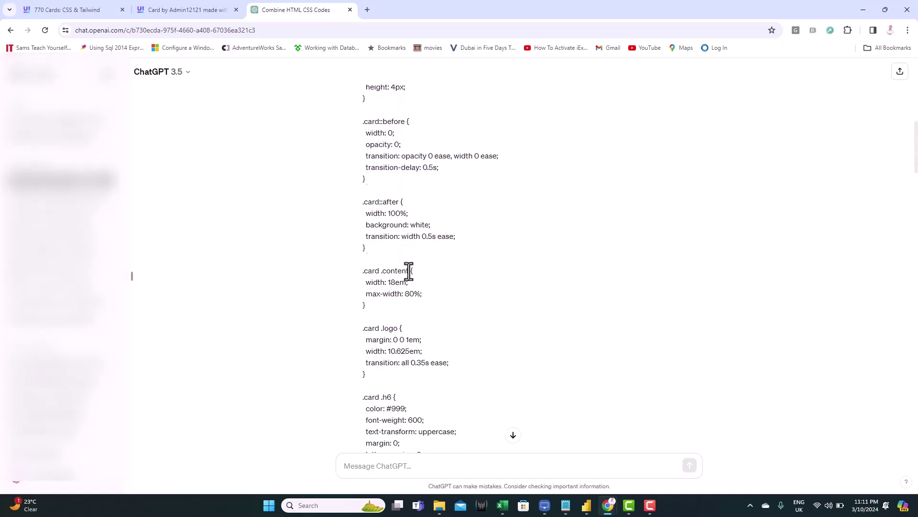
scroll(409, 271, down, 12)
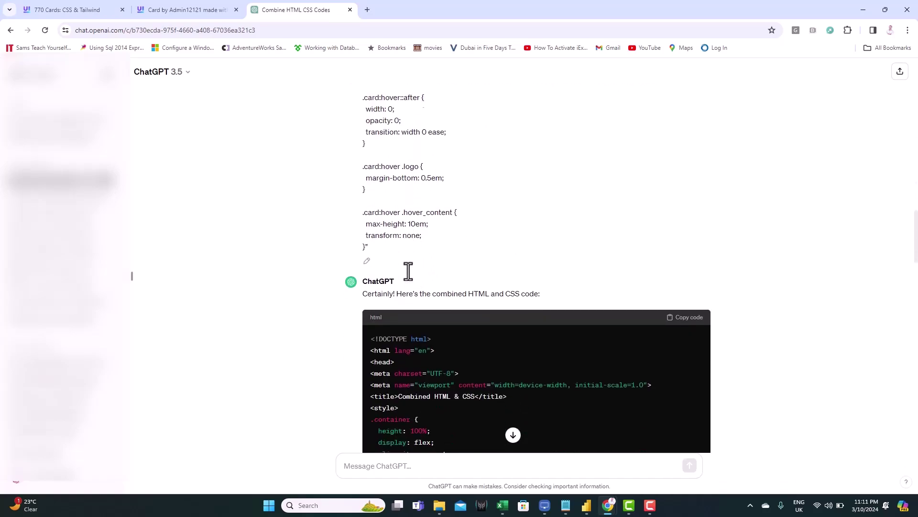
scroll(455, 233, down, 2)
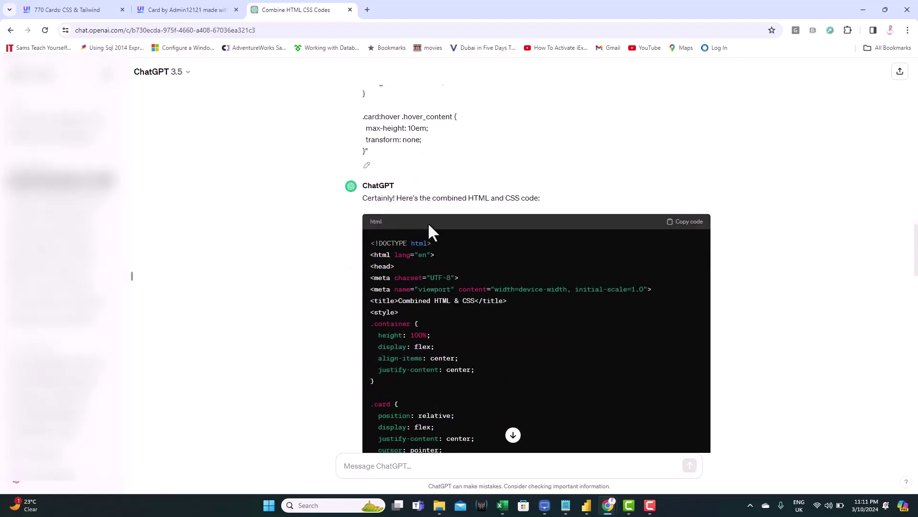
scroll(426, 251, down, 1)
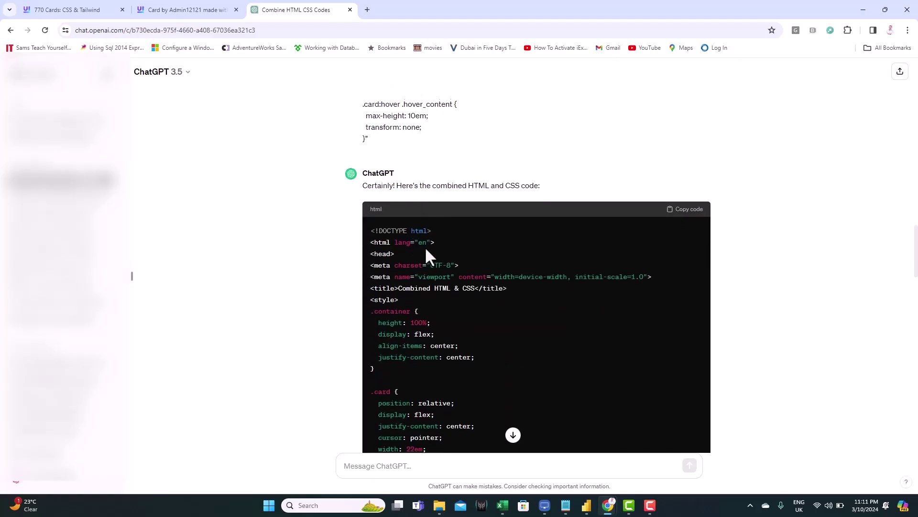
scroll(445, 245, down, 7)
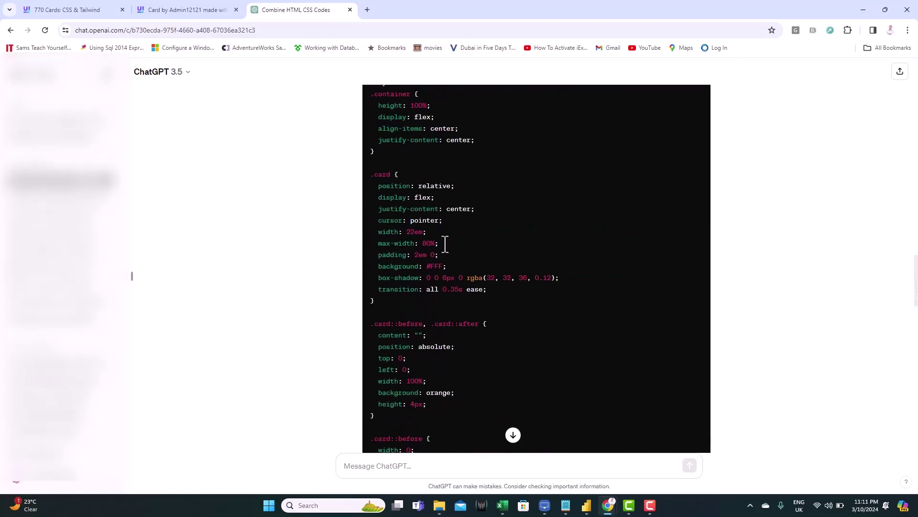
scroll(445, 244, down, 12)
scroll(445, 243, down, 7)
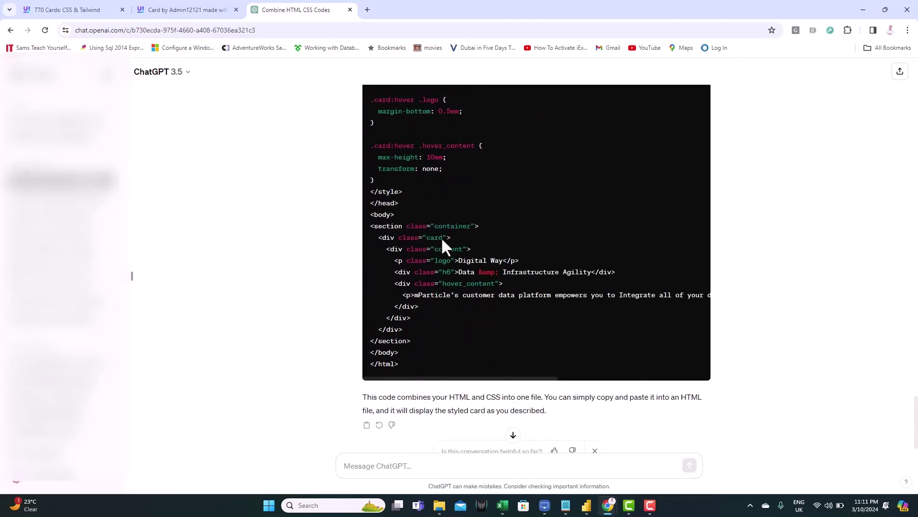
scroll(525, 273, up, 10)
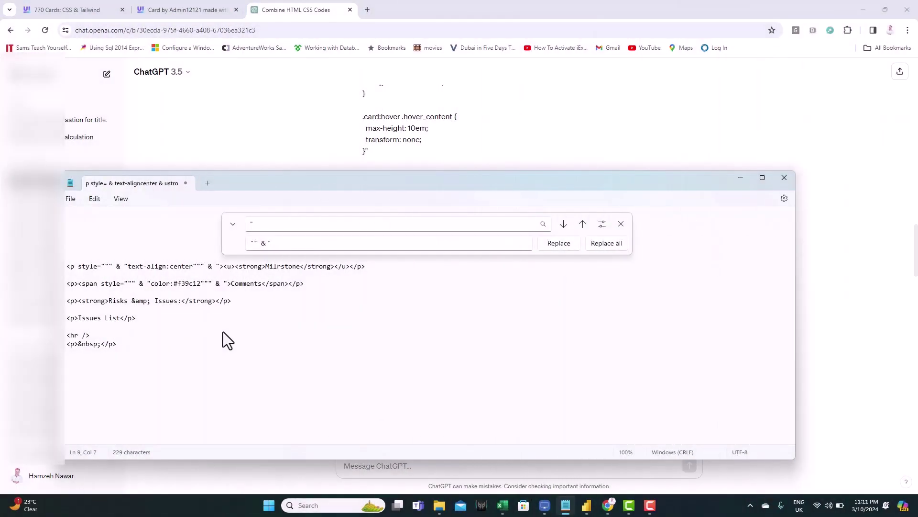
Step: Paste the combined code into Notepad, replace every " with """ & ", and select all
key(ctrl+a)
key(ctrl+v)
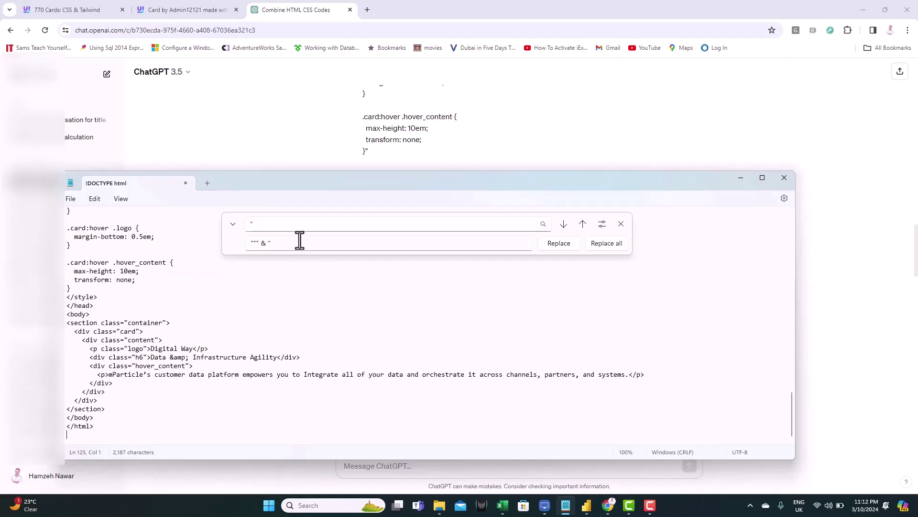
click(618, 245)
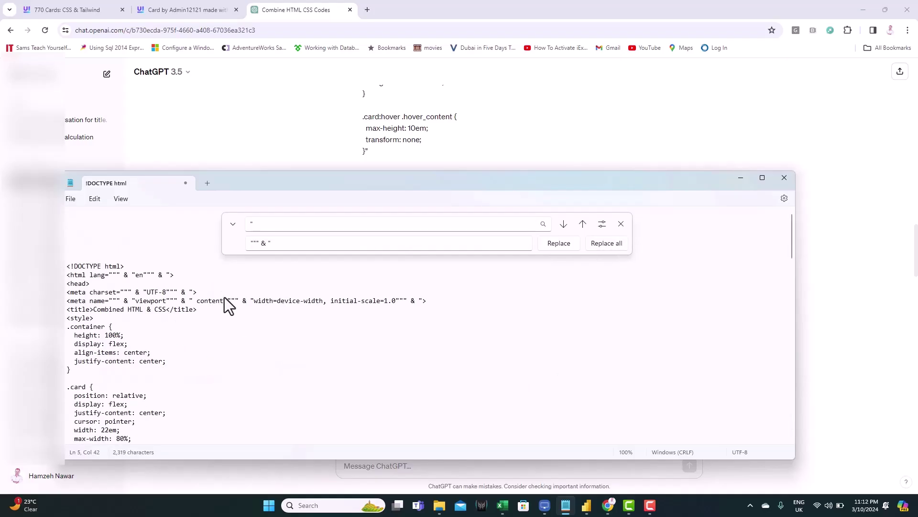
key(ctrl+a)
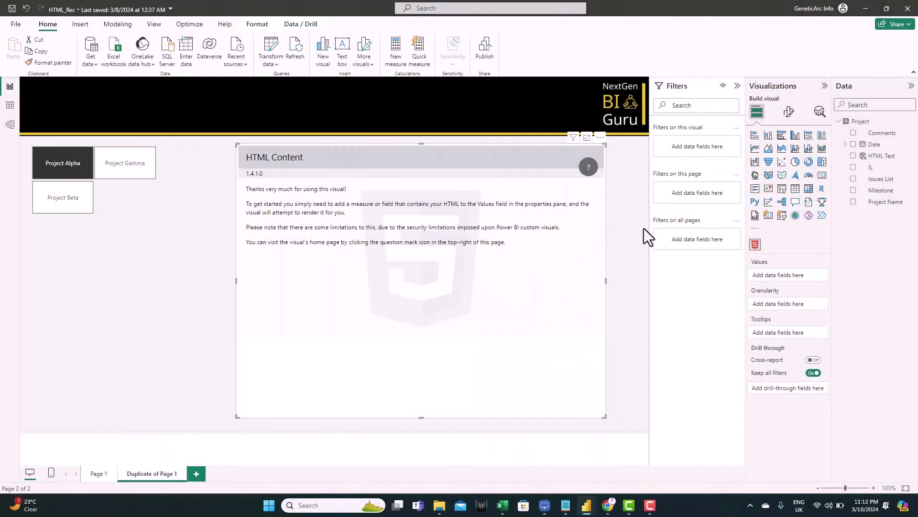
Step: Add a Project column CSS=" holding the pasted escaped card code
right_click(862, 125)
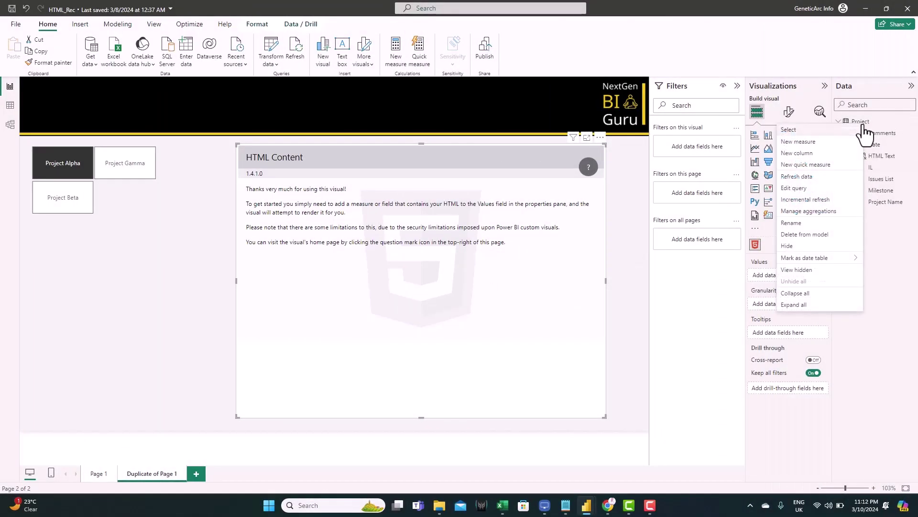
click(803, 153)
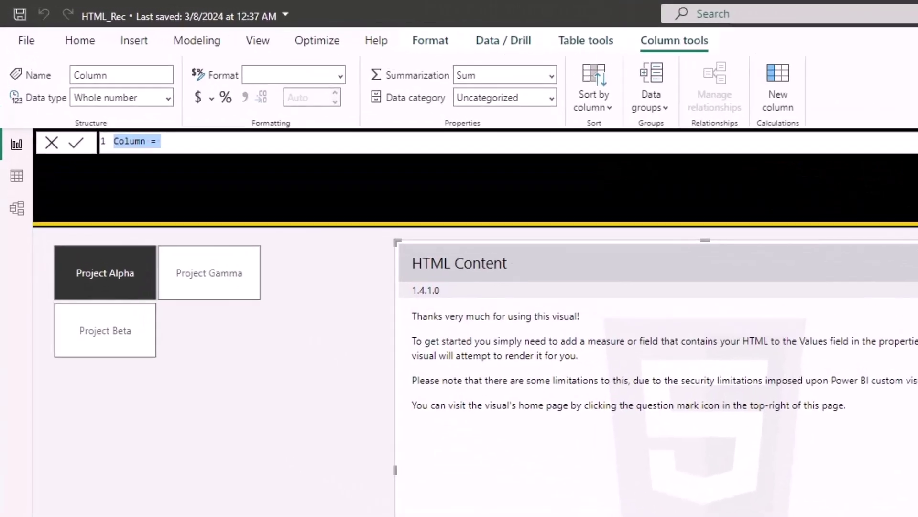
text(C)
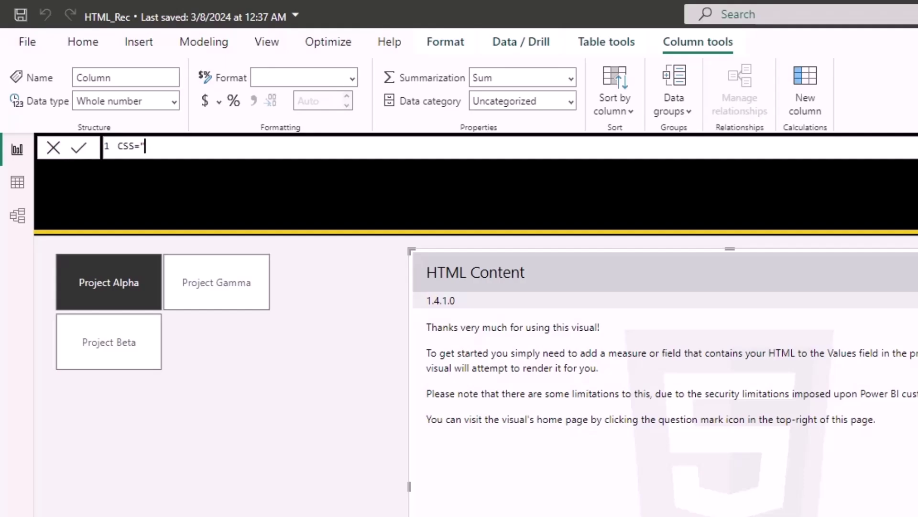
text(SS=")
key(ctrl+v)
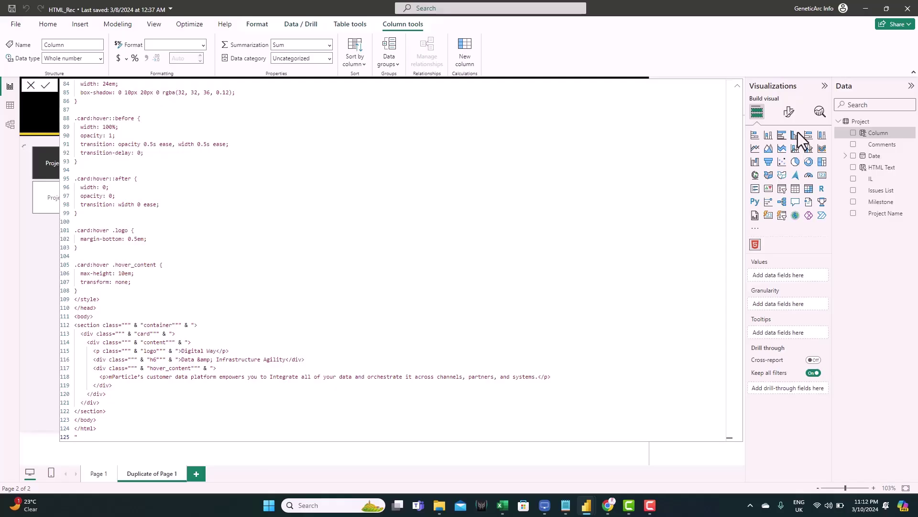
key(Return)
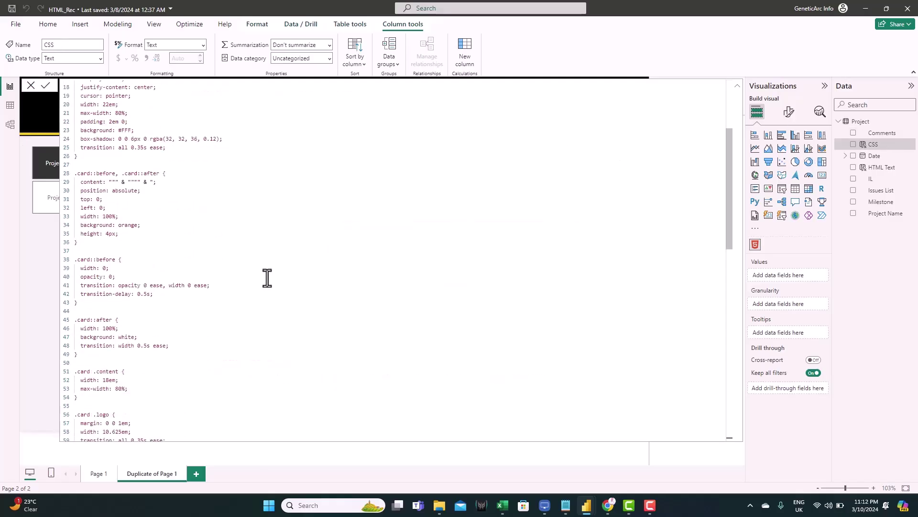
scroll(267, 278, down, 20)
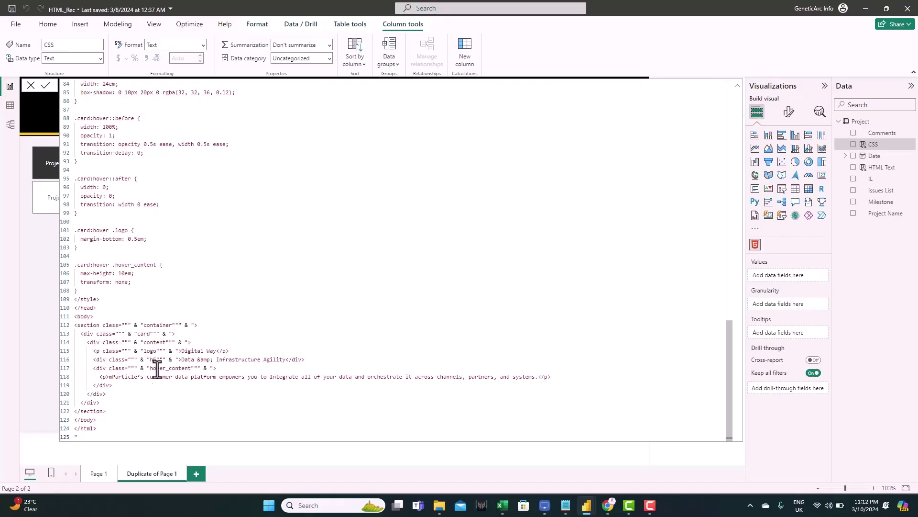
Step: Collapse the formula bar and drag the CSS field into the HTML Content visual
click(737, 88)
drag(873, 144, 793, 276)
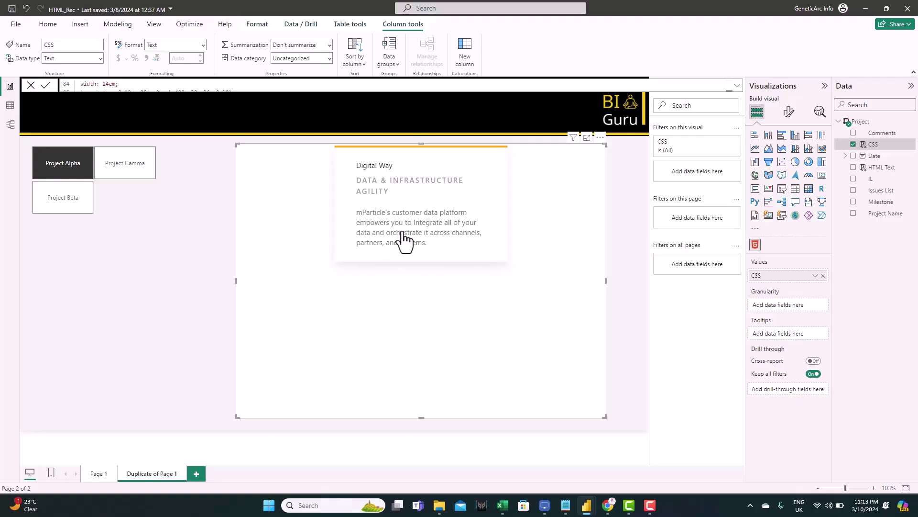
Step: Expand the CSS column's formula bar to edit the full card code
click(737, 86)
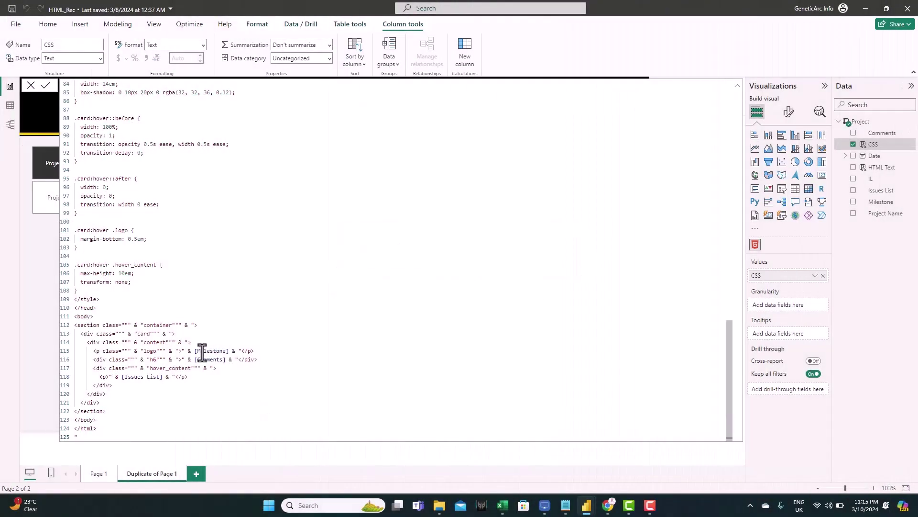
Step: Collapse the formula bar and check the rendered Project Alpha milestone cards and their issues
click(737, 88)
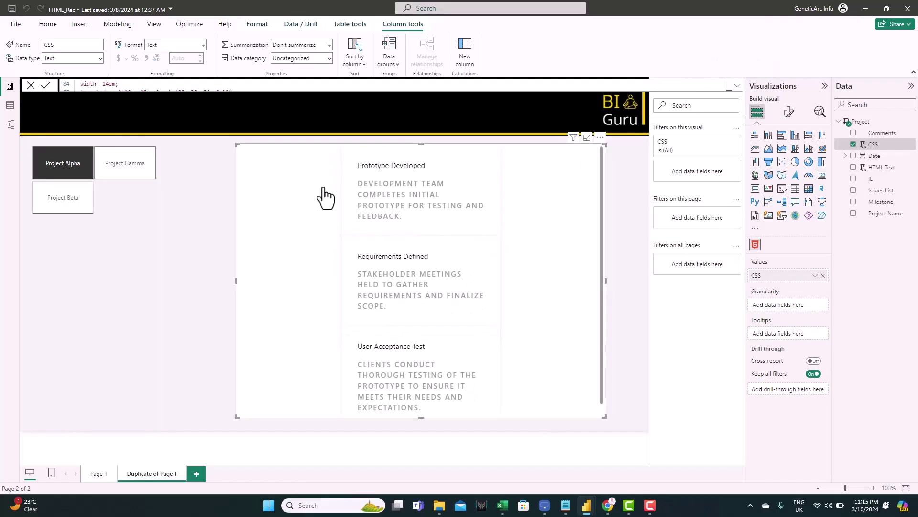
mouse_move(382, 205)
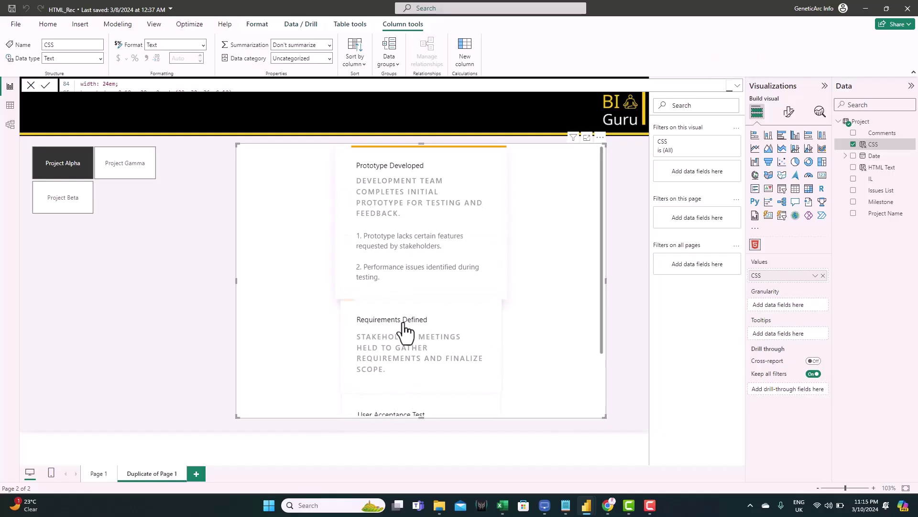
mouse_move(407, 339)
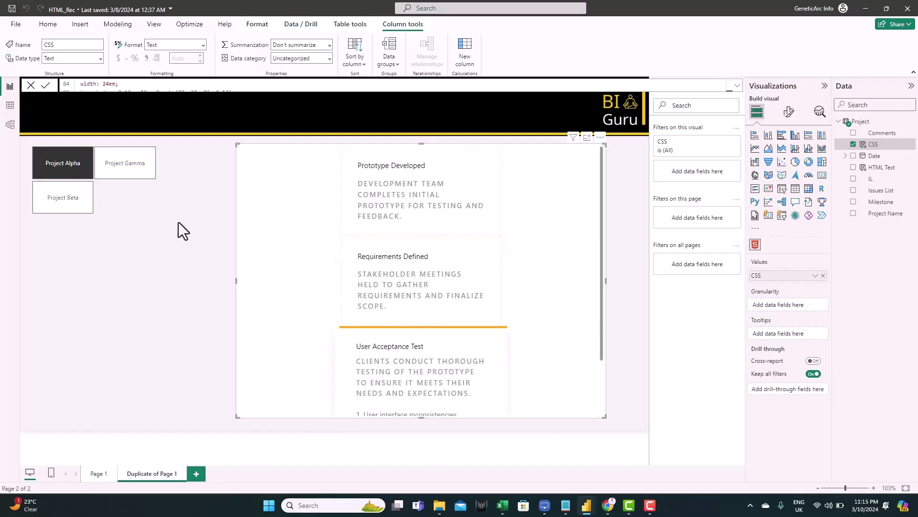
Step: Toggle the Project Alpha slicer off and back on, then recheck the milestone cards
click(58, 175)
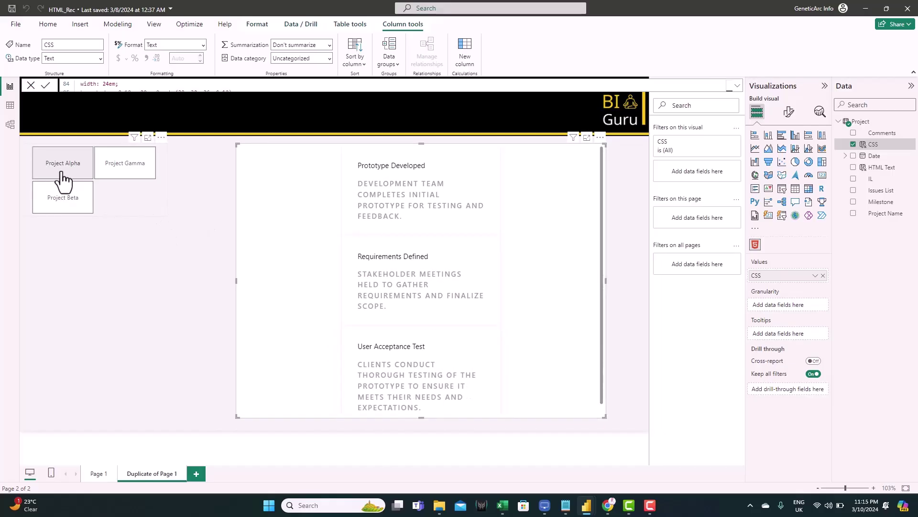
click(63, 177)
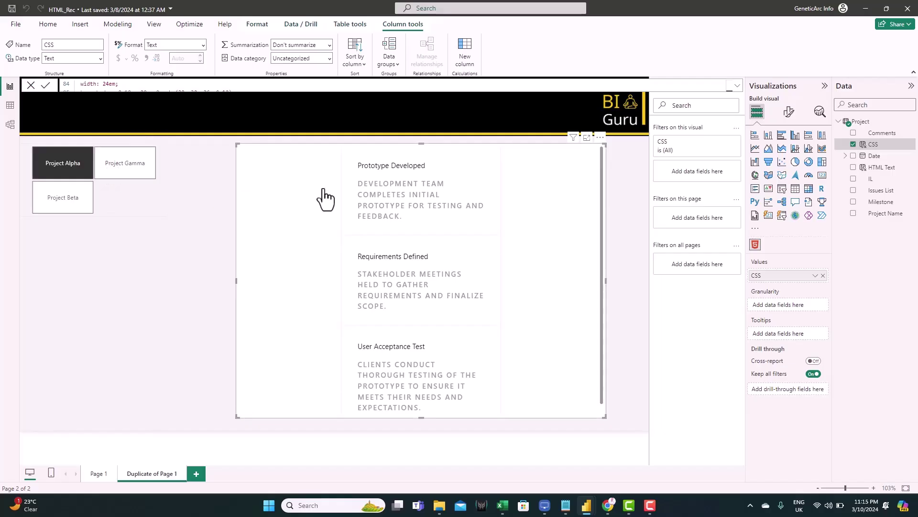
mouse_move(416, 199)
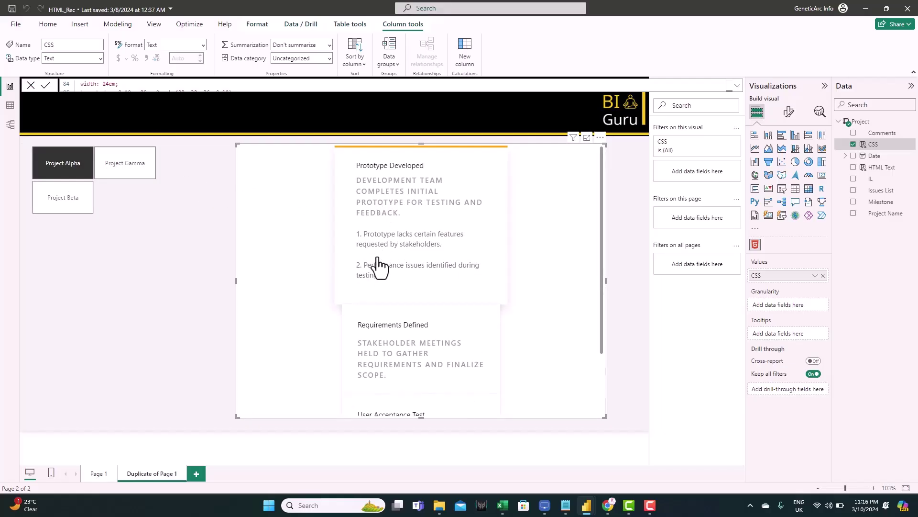
mouse_move(390, 287)
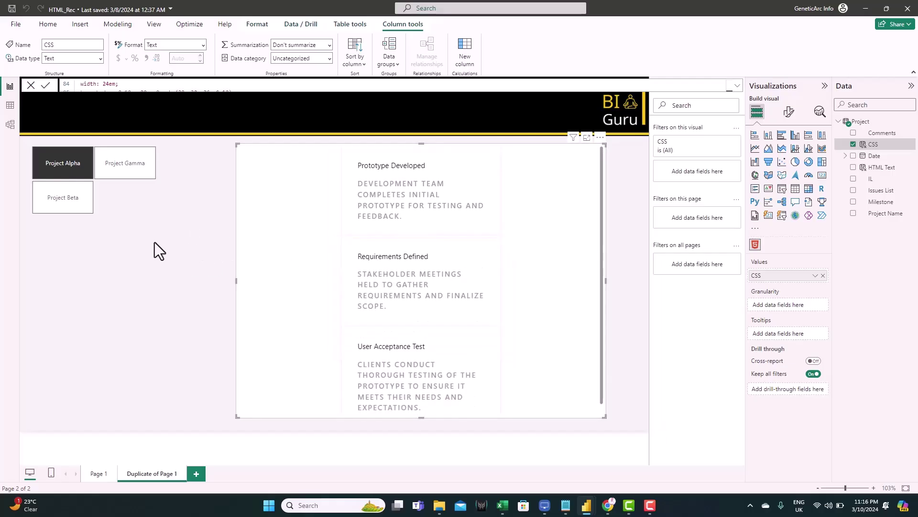
Step: Filter to Project Gamma and review the issues on each Gamma milestone card
click(127, 181)
mouse_move(438, 214)
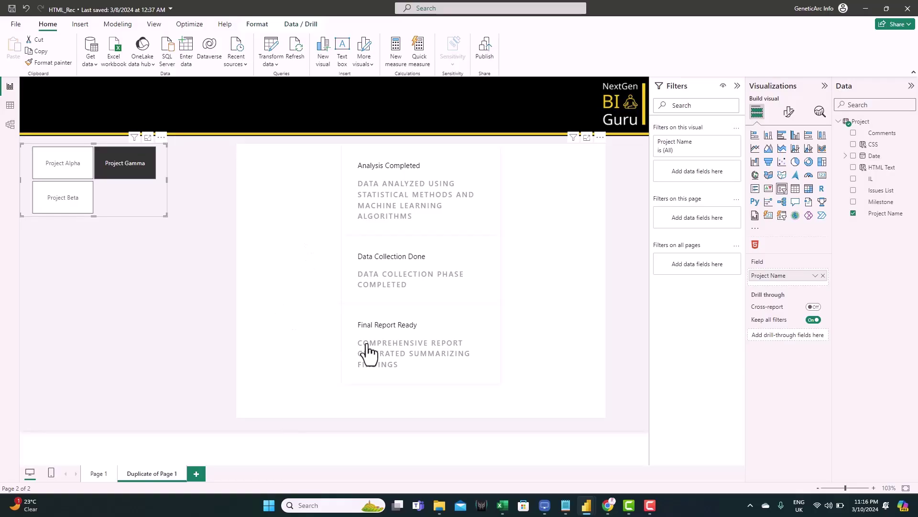
mouse_move(381, 352)
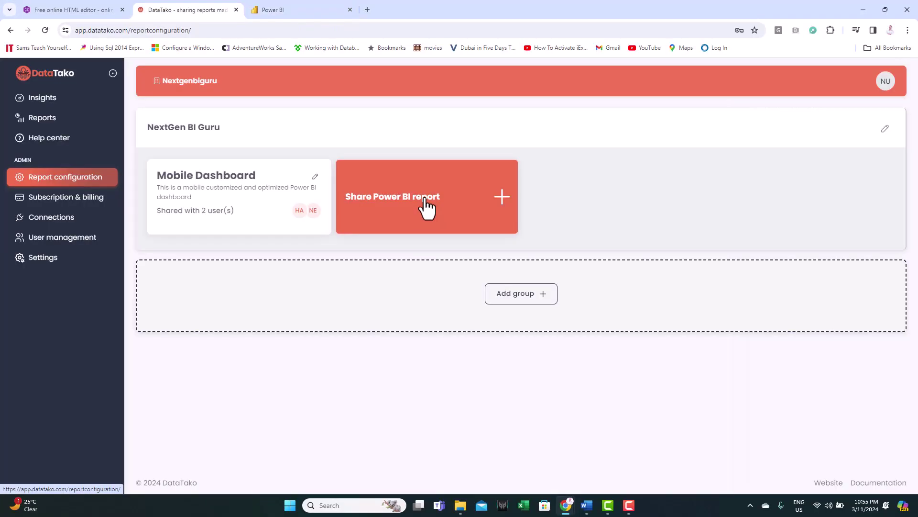
Step: Start a new report configuration with the NextGen BI Guru workspace and Masterplan-P3_Ai_Rec report
click(424, 205)
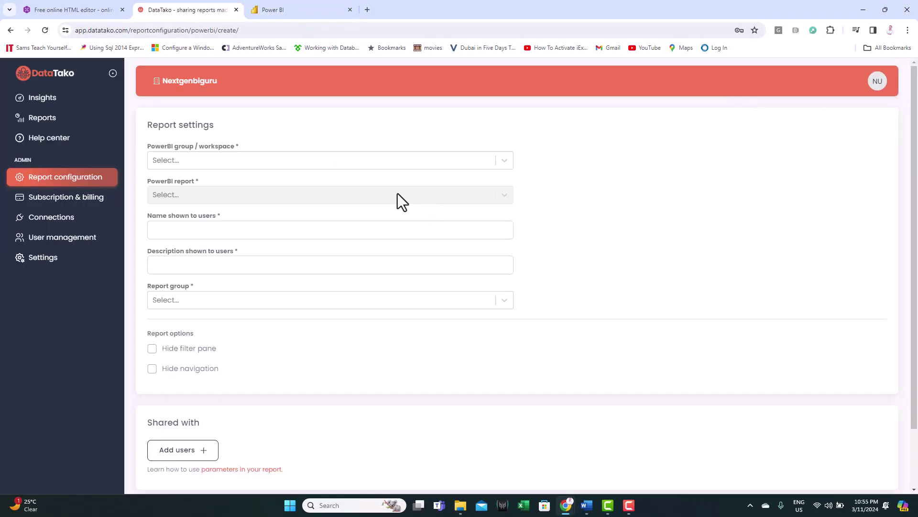
click(274, 163)
click(229, 185)
click(203, 197)
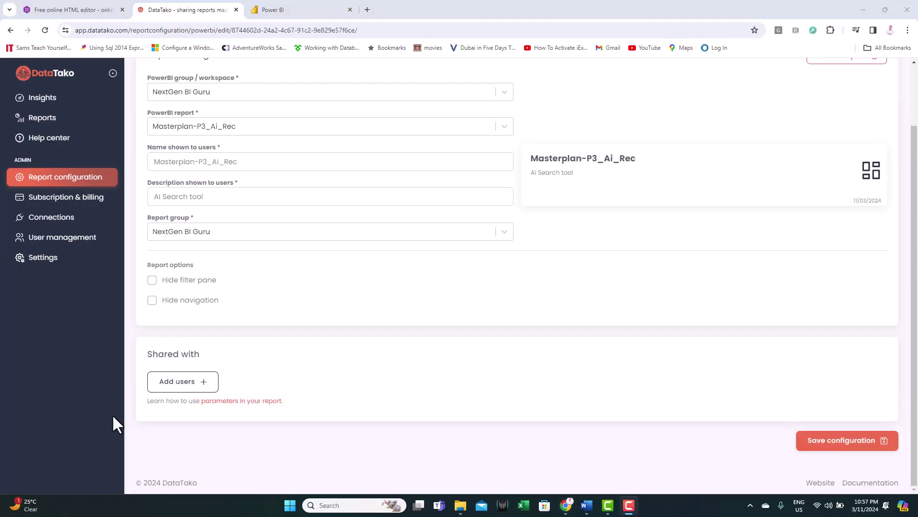